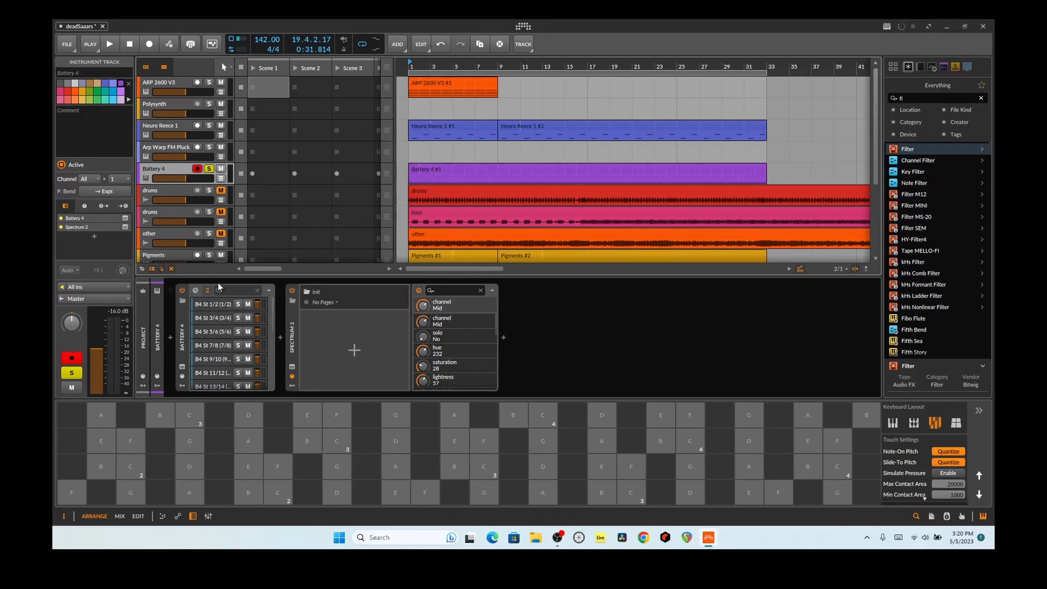
Open the Battery 4 #1 clip's notes in the detail editor and listen to the first few bars of the arrangement.
scroll(450, 191, down, 3)
scroll(451, 190, up, 3)
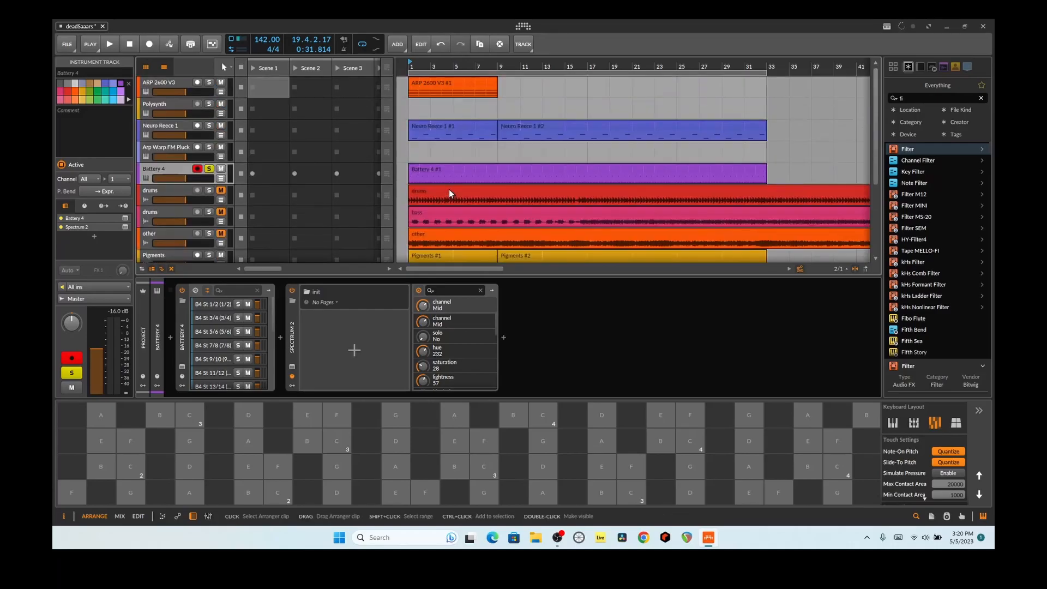
double_click(453, 166)
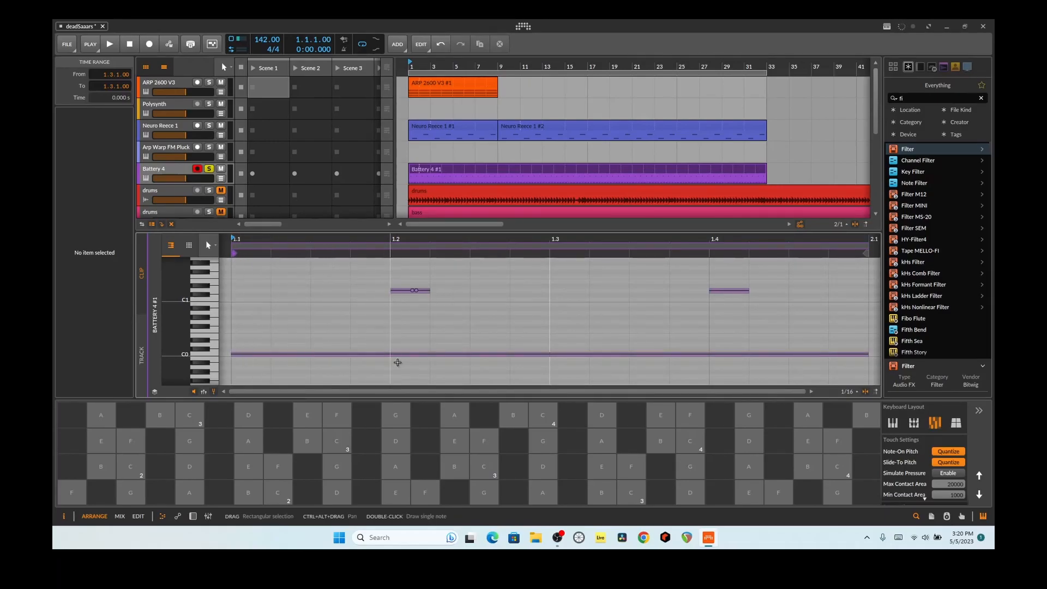
key(space)
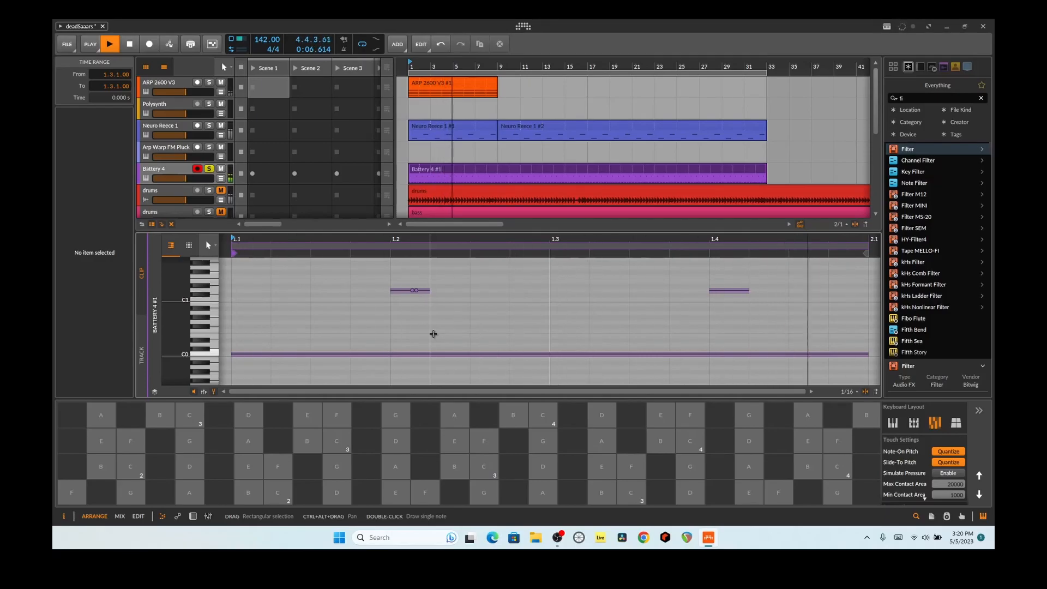
key(space)
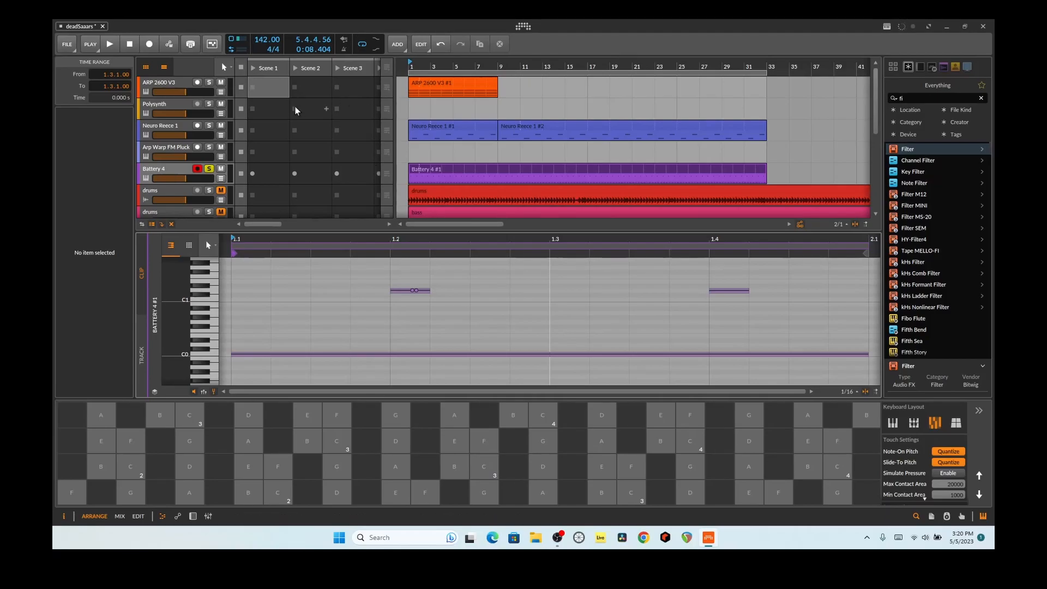
Display the Neuro Reece 1 #1 clip's notes, and search the browser for "neu" to select the Neuro Reece 1 preset.
click(444, 130)
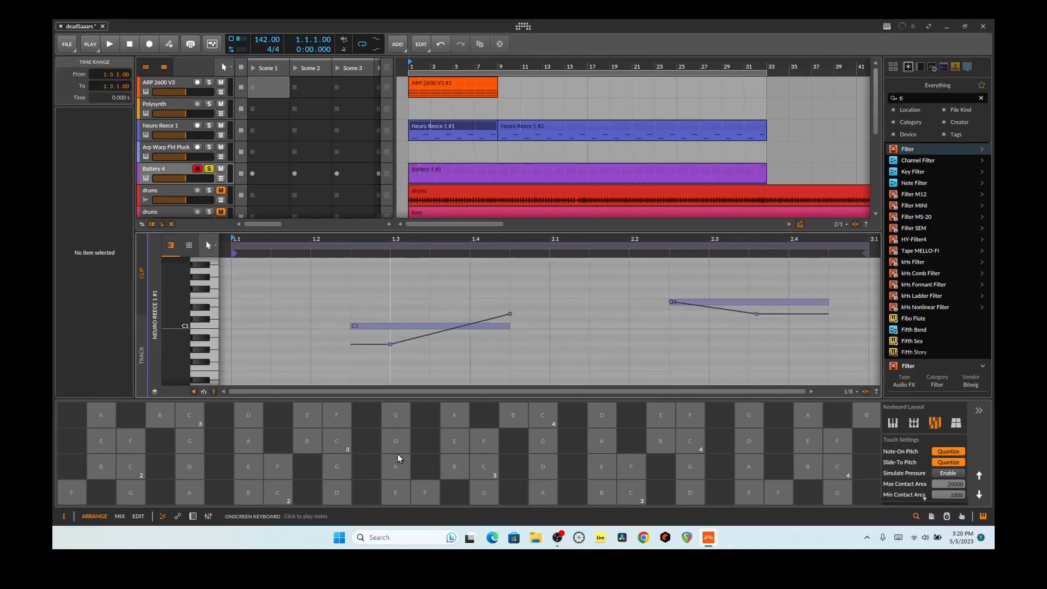
click(460, 462)
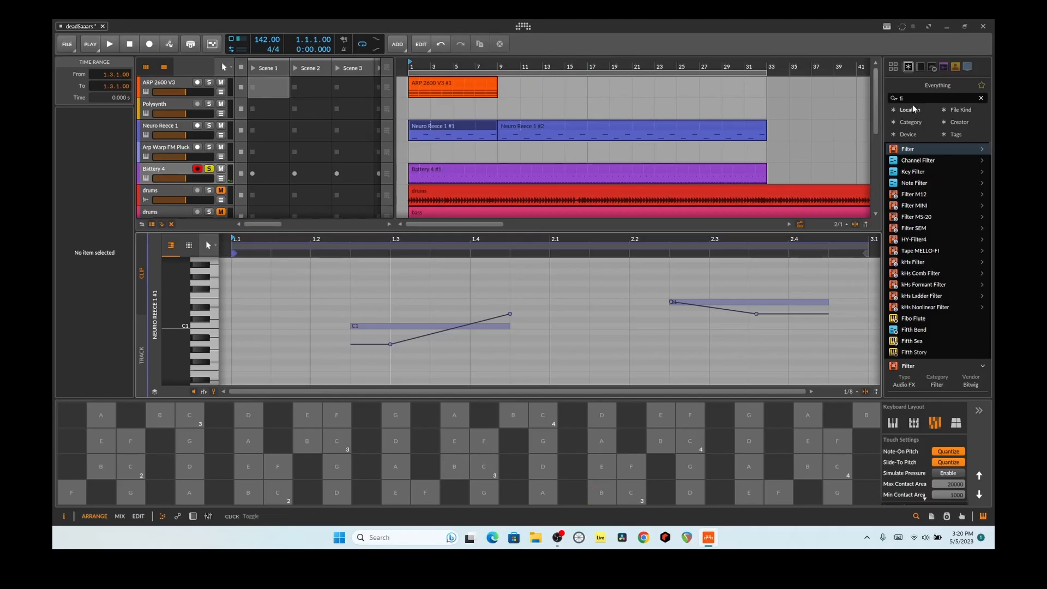
drag(911, 99, 864, 107)
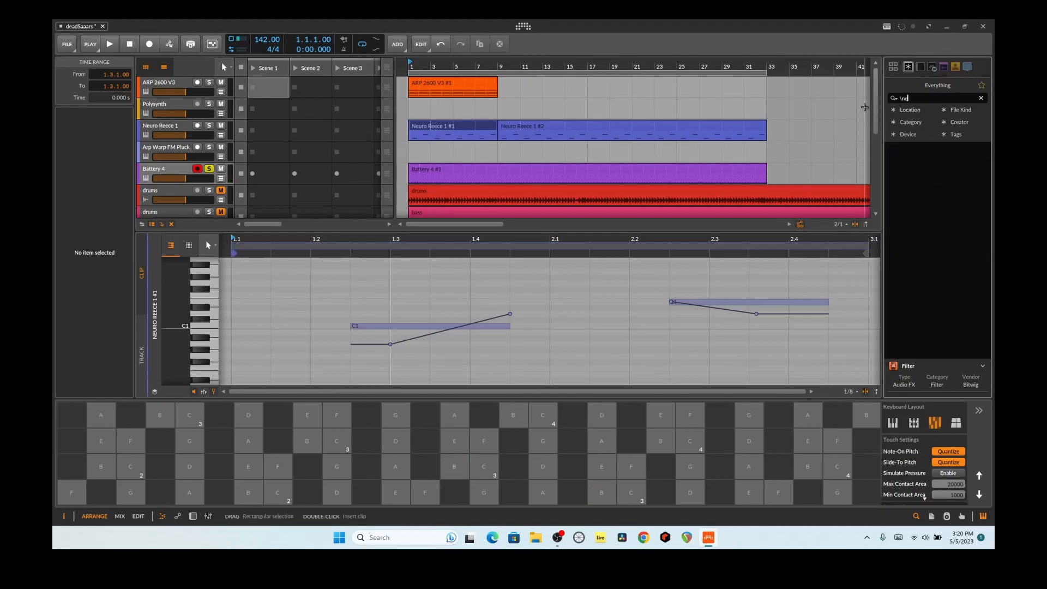
drag(927, 101, 853, 86)
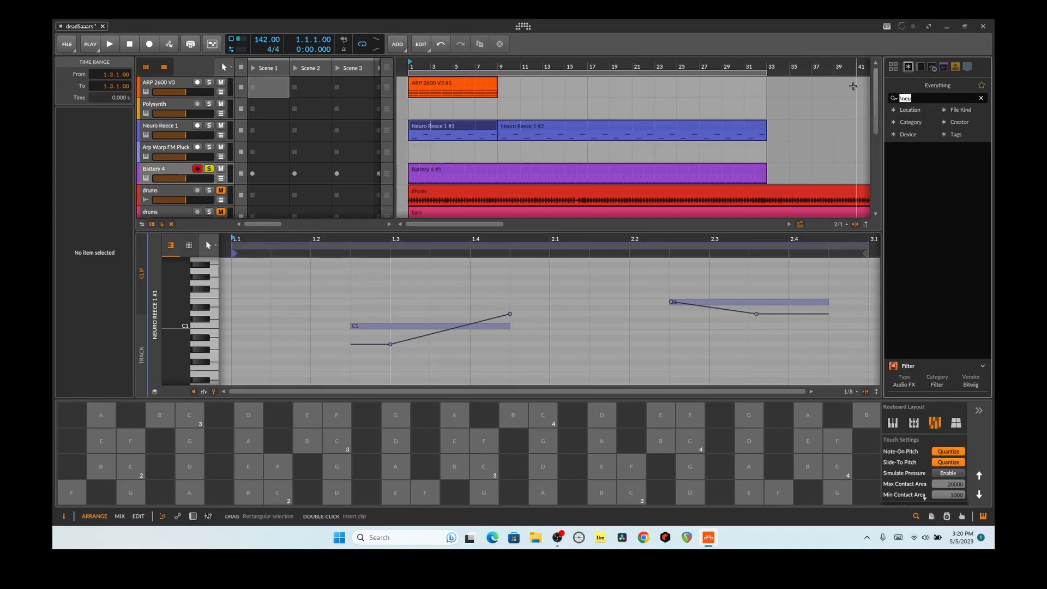
text(neu)
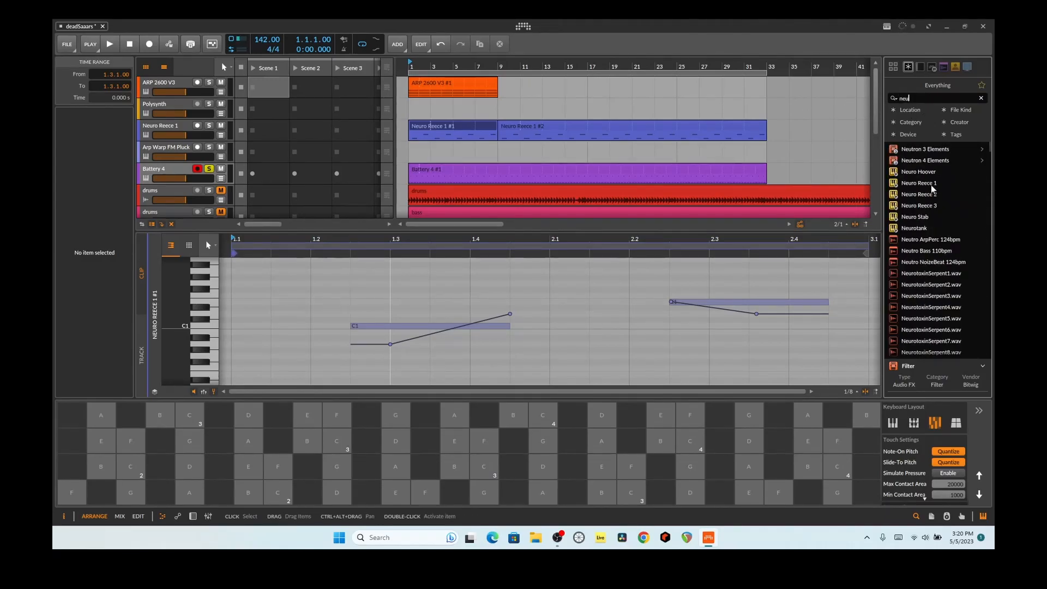
click(932, 184)
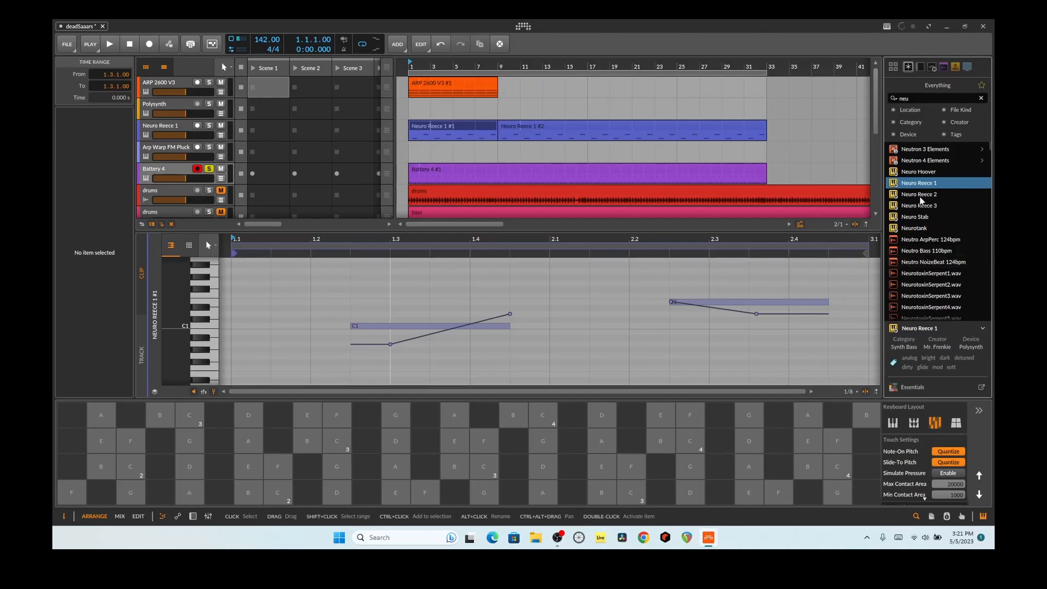
Select the Neuro Reece 1 instrument track and audition low B and C notes with the on-screen keyboard.
click(404, 494)
click(280, 496)
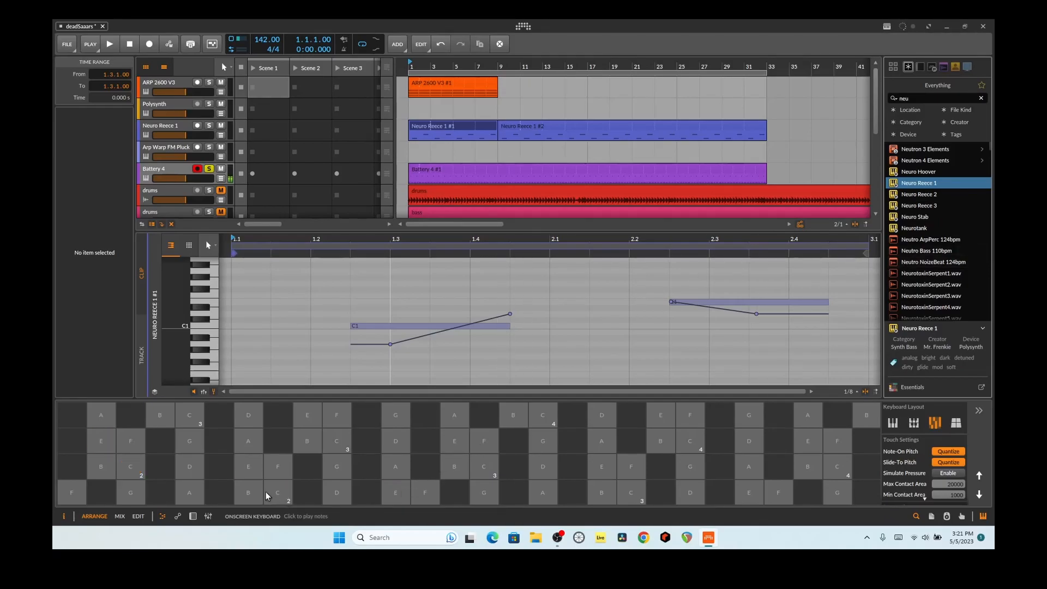
click(173, 137)
click(248, 493)
click(286, 497)
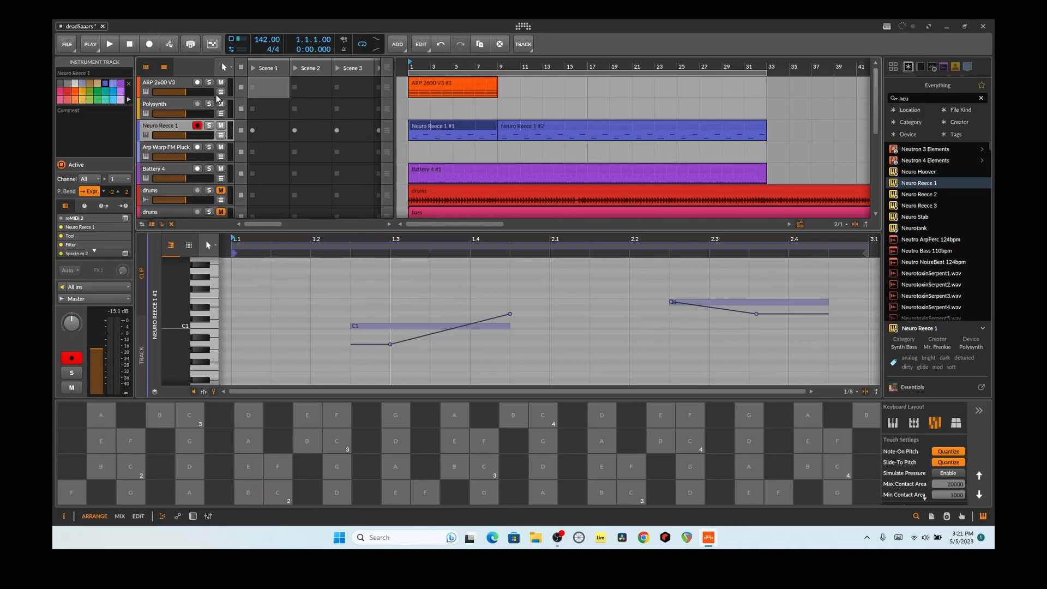
scroll(221, 87, down, 5)
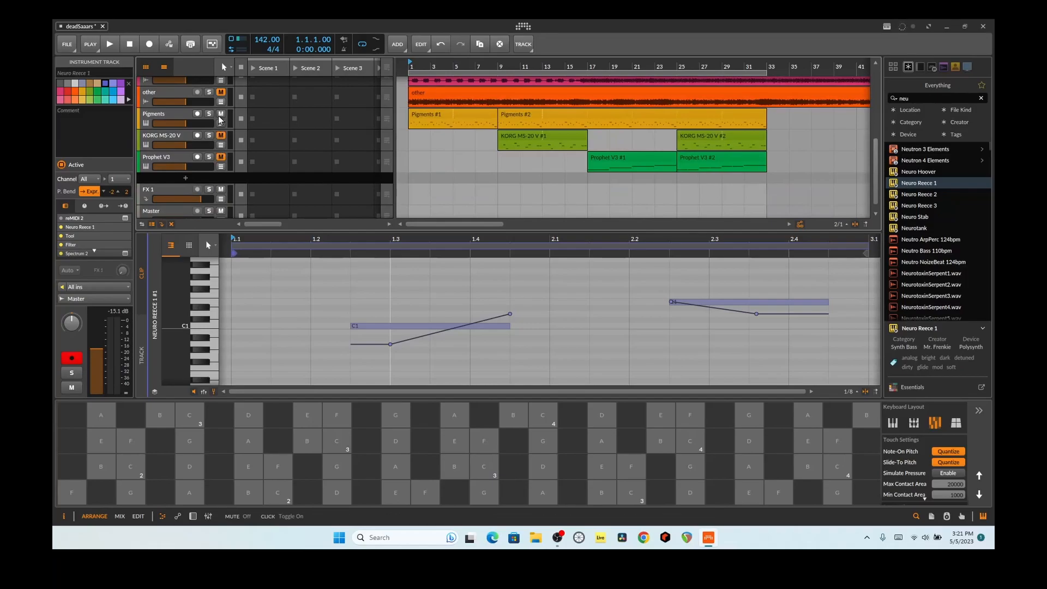
scroll(238, 120, up, 5)
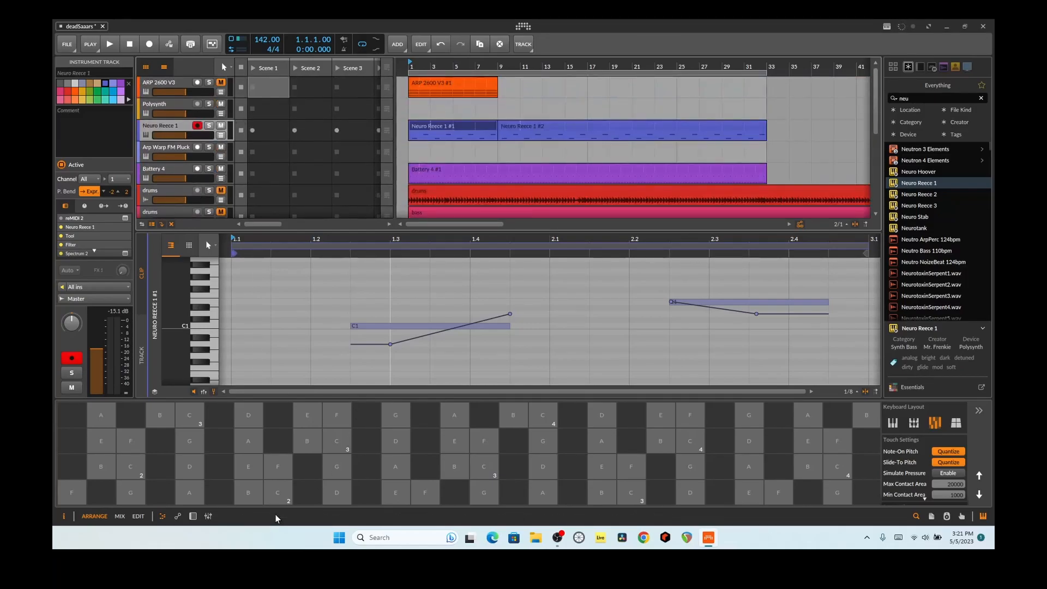
Audition F, C and B on the Neuro Reece 1 track, and listen to the arrangement from the start.
click(274, 472)
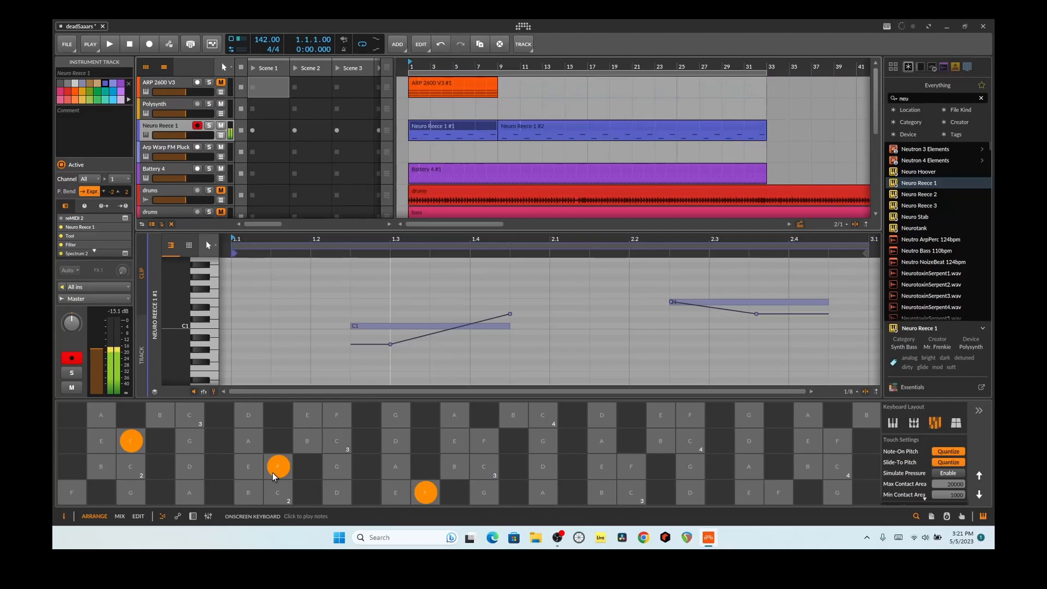
click(279, 496)
mouse_move(249, 494)
mouse_down()
mouse_move(324, 497)
mouse_move(177, 502)
mouse_move(322, 502)
mouse_move(309, 505)
mouse_move(391, 492)
mouse_move(267, 495)
mouse_up()
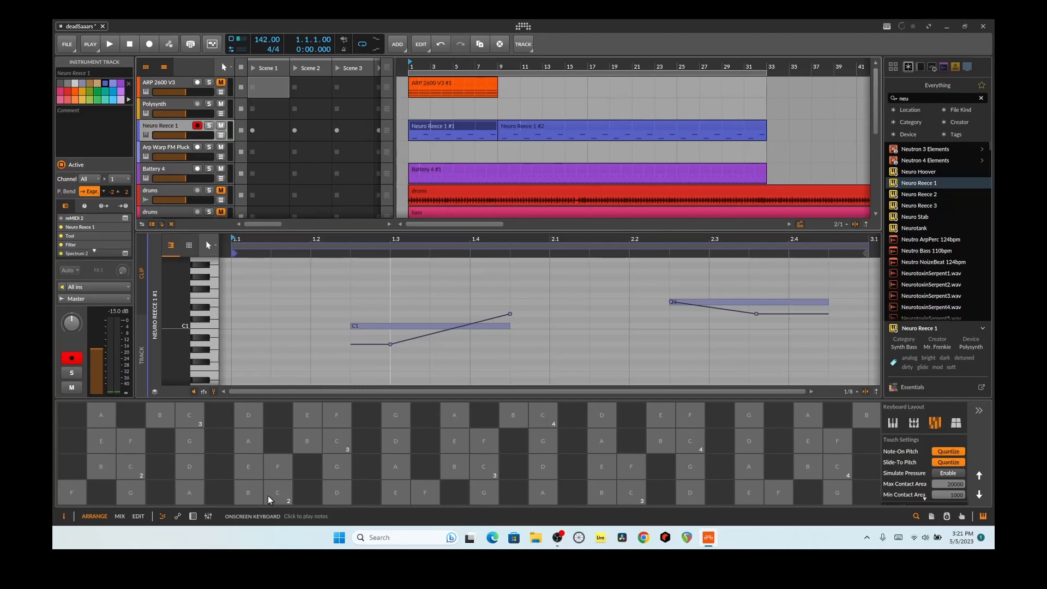
key(space)
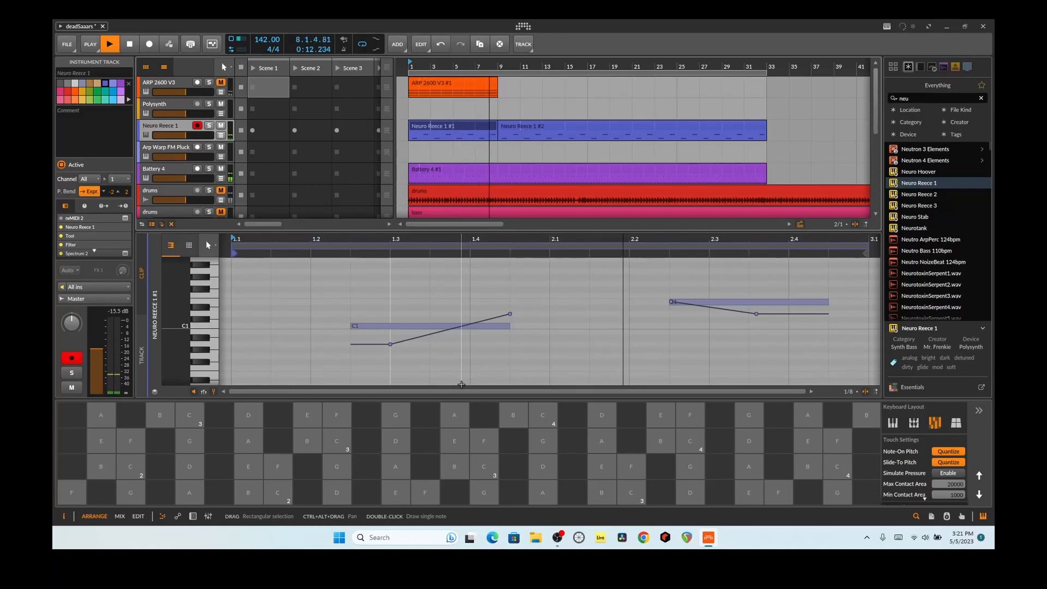
key(space)
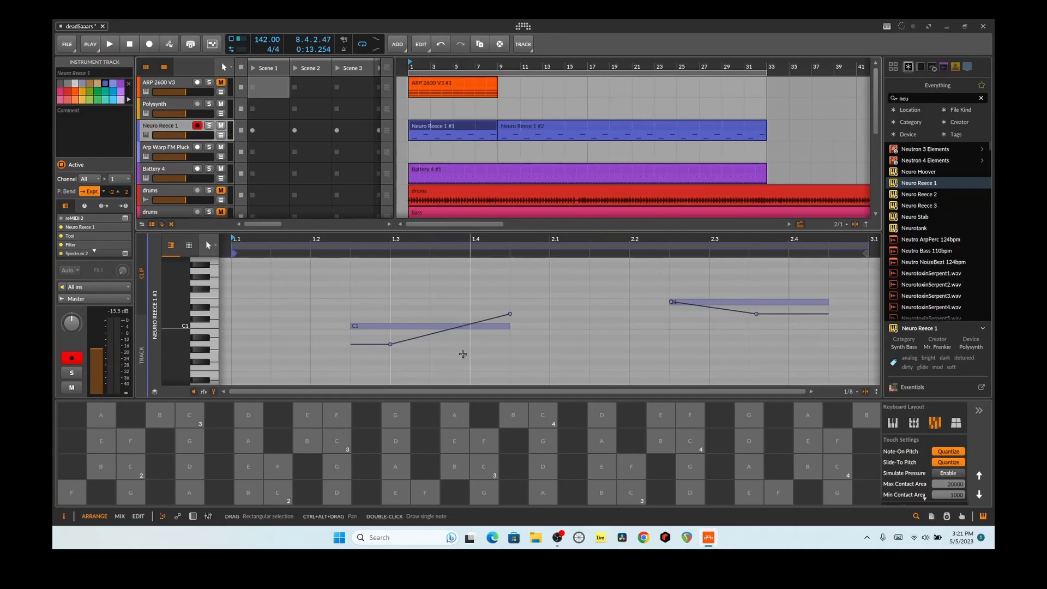
Show the ARP 2600 V3 track's device chain and inspect the volume curve in its ShaperBox 3 window.
click(238, 84)
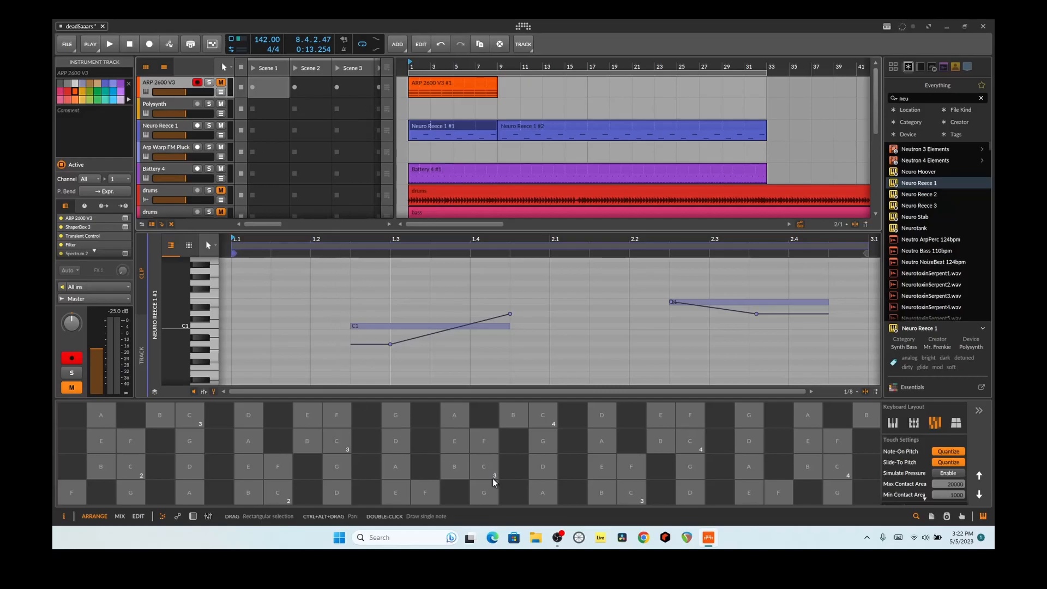
click(192, 517)
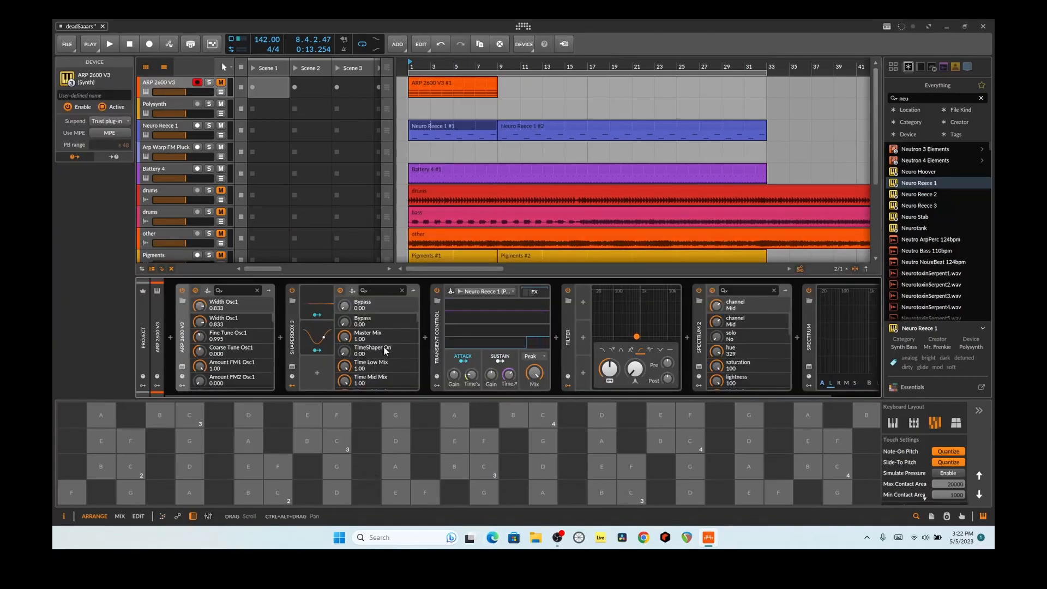
click(298, 368)
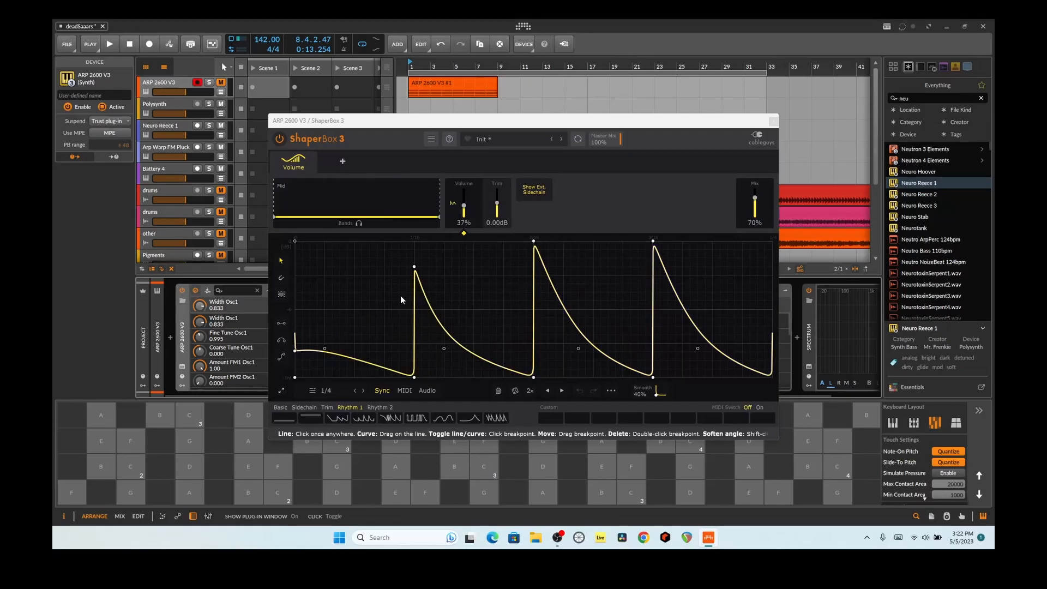
click(773, 120)
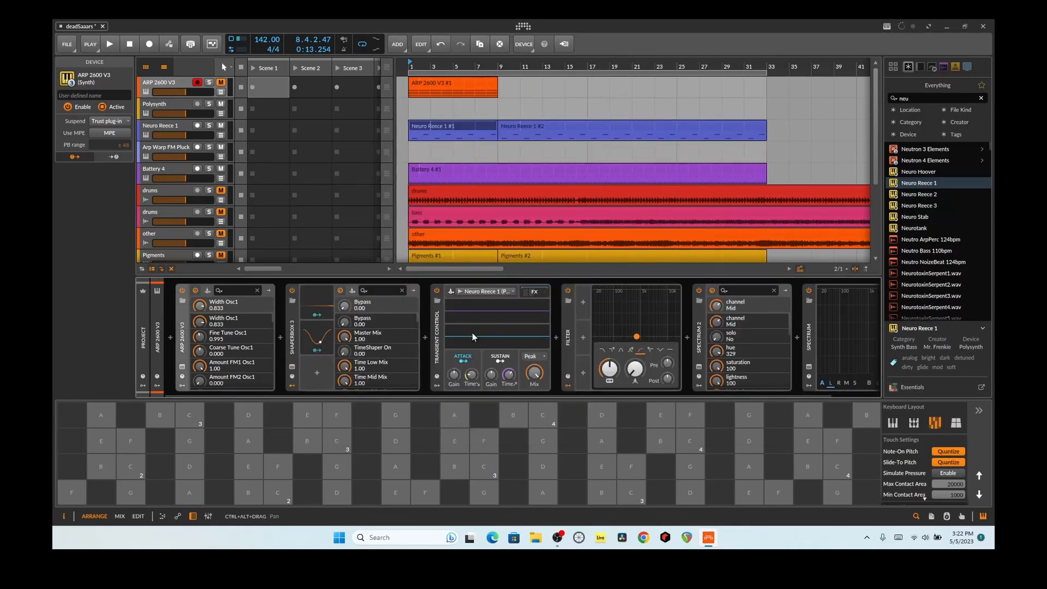
Select the Transient Control device on the ARP 2600 V3 track and listen twice to the opening bars of the arrangement.
click(434, 343)
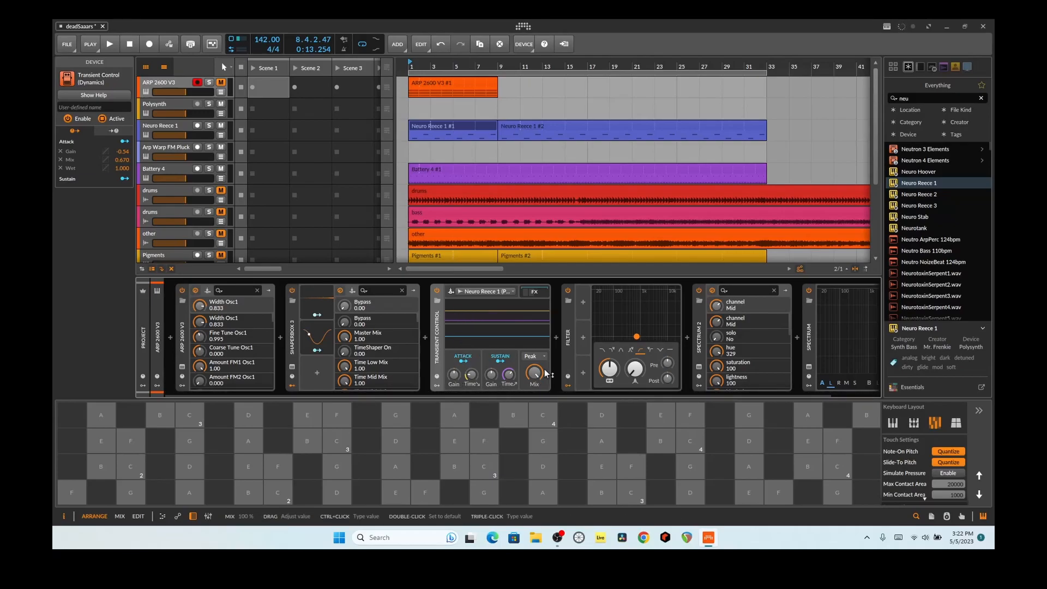
drag(616, 392, 570, 391)
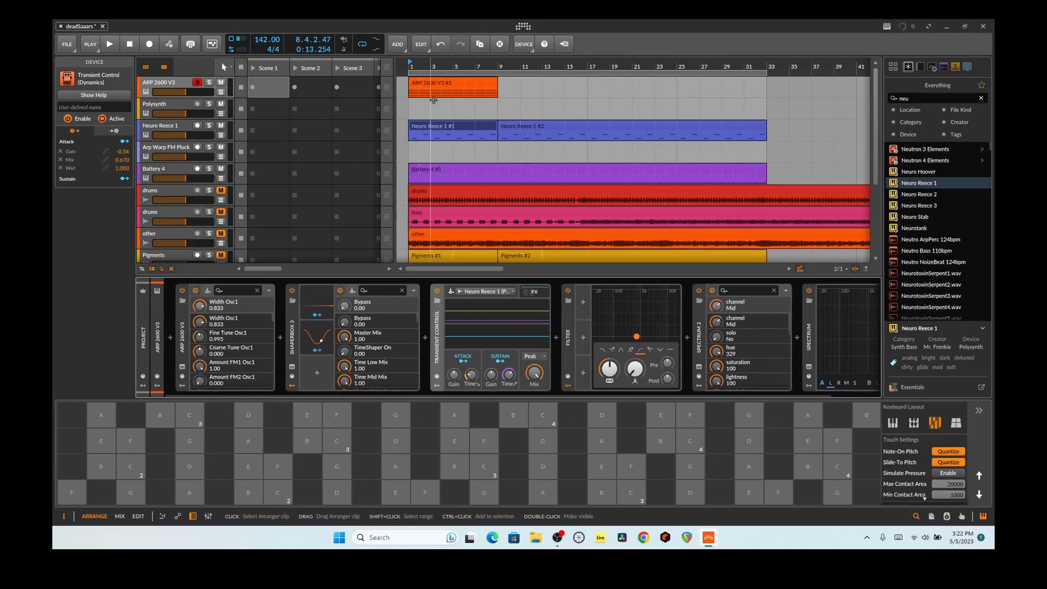
key(space)
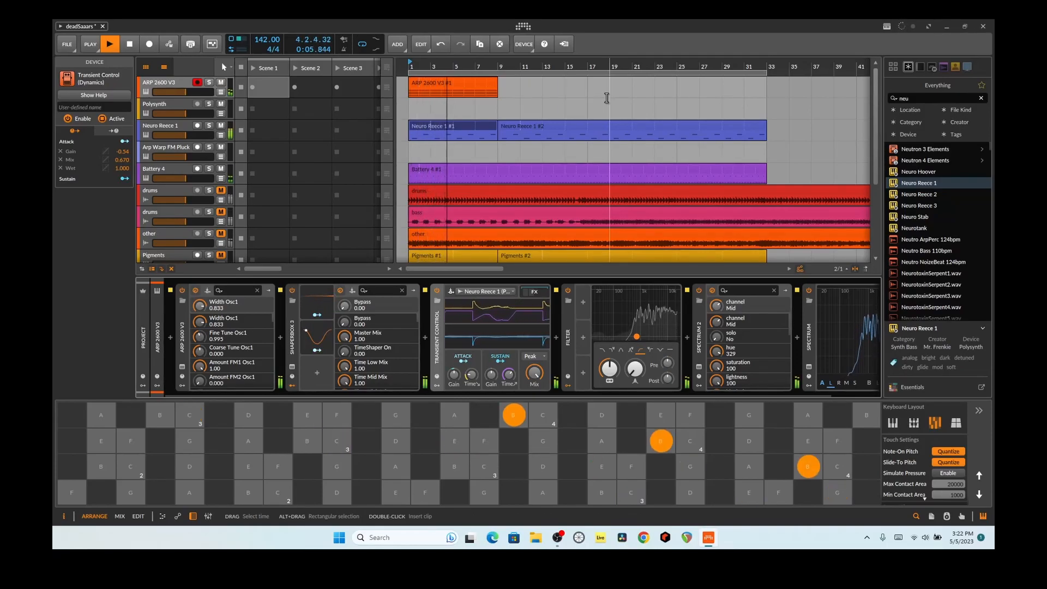
key(space)
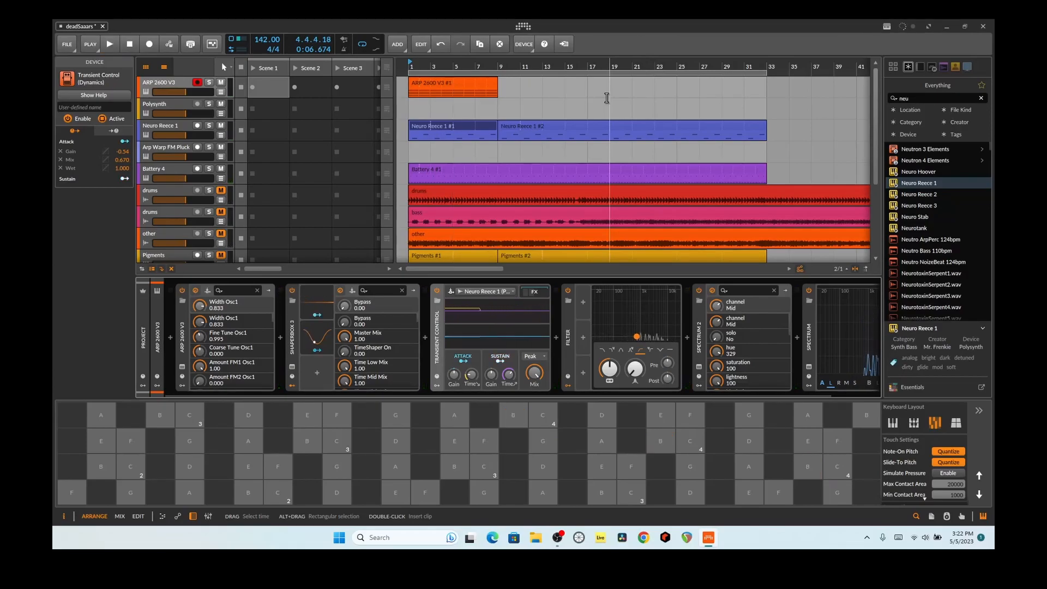
key(space)
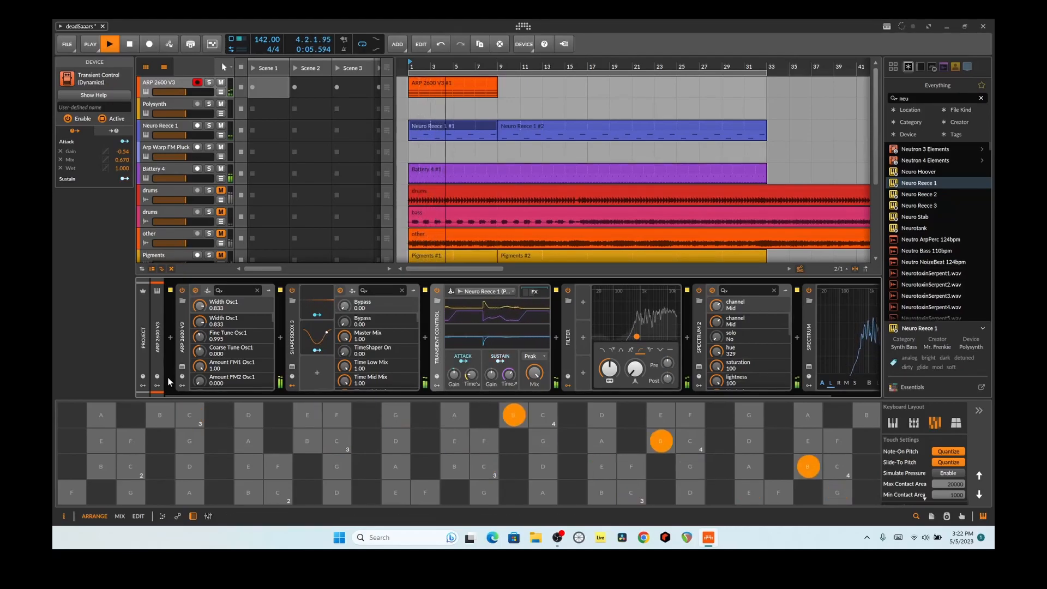
key(space)
Inspect the Chroma patch in the ARP 2600 V3 plug-in window, and close the window.
click(221, 354)
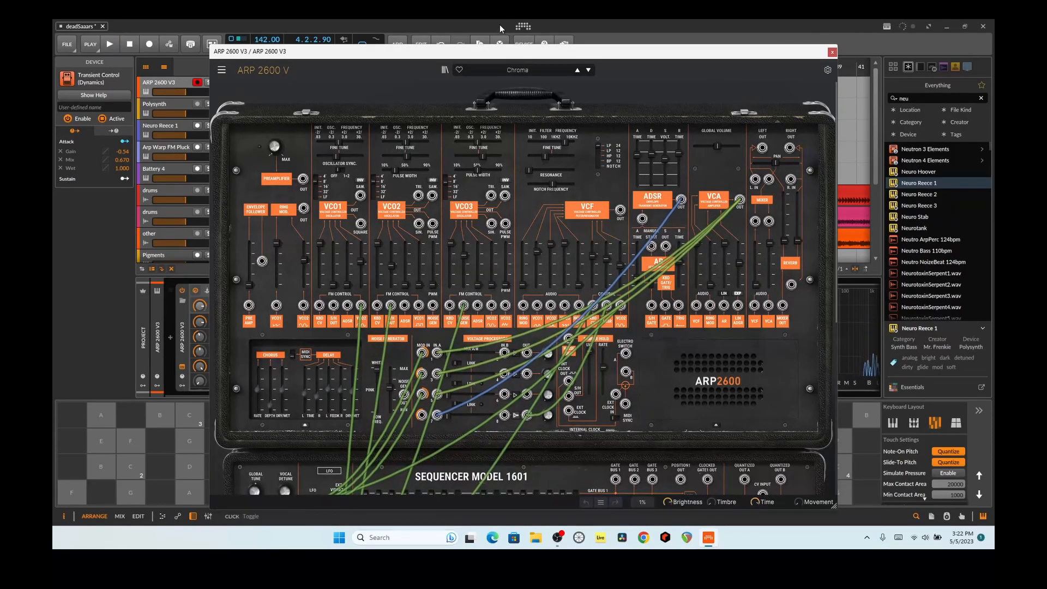
mouse_move(315, 58)
mouse_down()
mouse_move(314, 34)
mouse_move(313, 45)
mouse_up()
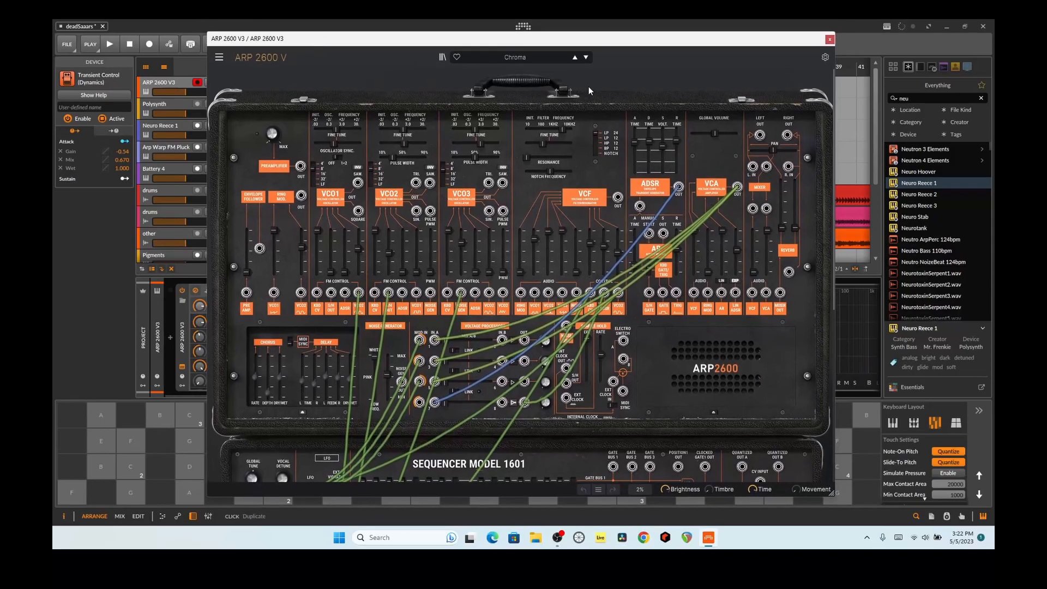
click(829, 40)
Mute the ARP 2600 V3 track.
scroll(329, 145, down, 2)
scroll(329, 145, down, 3)
scroll(327, 145, up, 1)
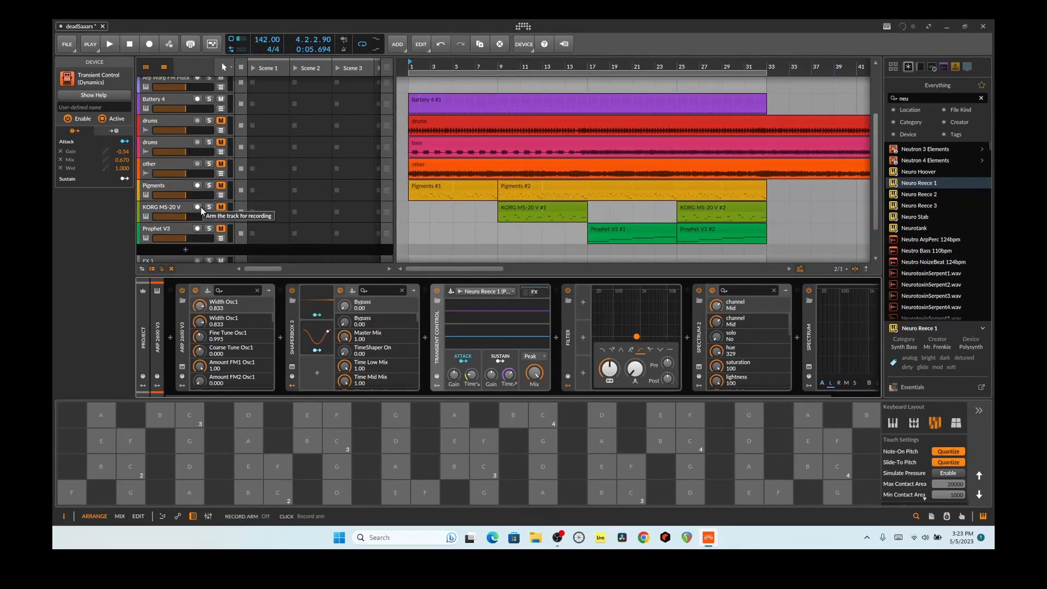
scroll(223, 109, up, 4)
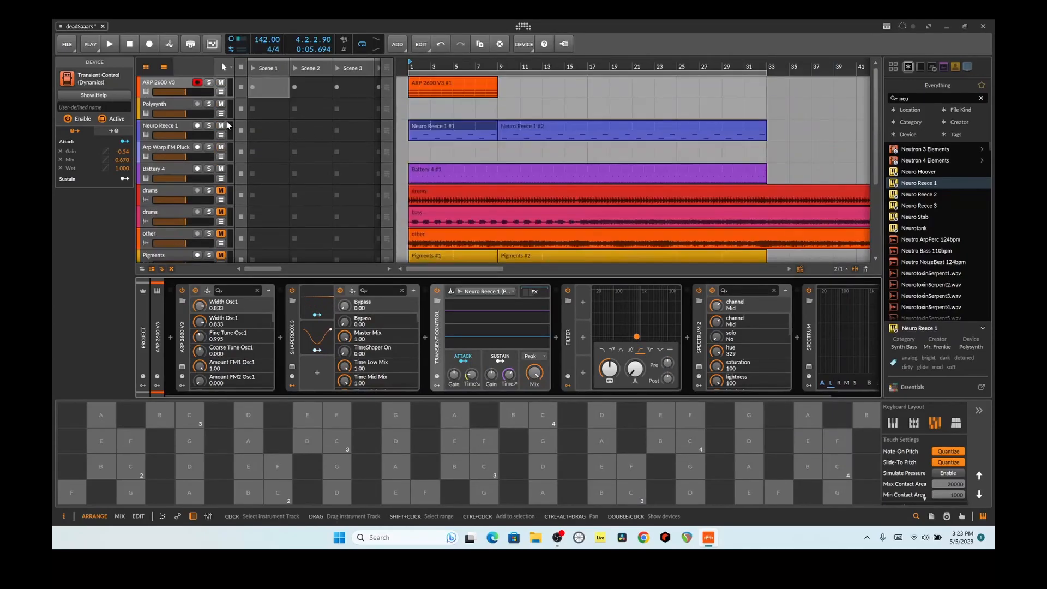
click(220, 83)
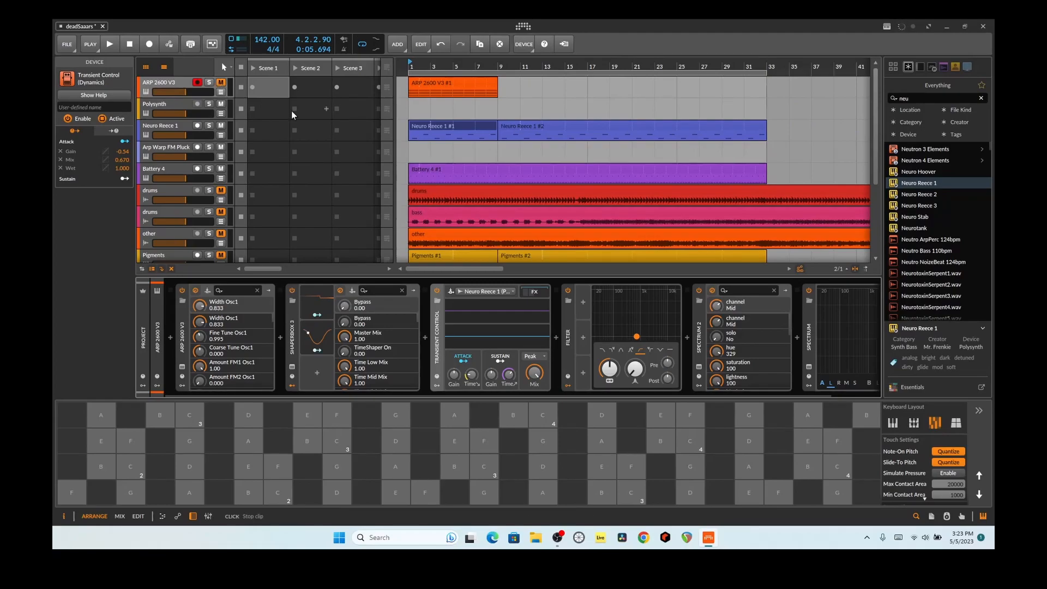
Open the Pigments #1 clip's notes in the detail editor, and set the arranger's time position to 1.1.1.00.
scroll(357, 145, down, 4)
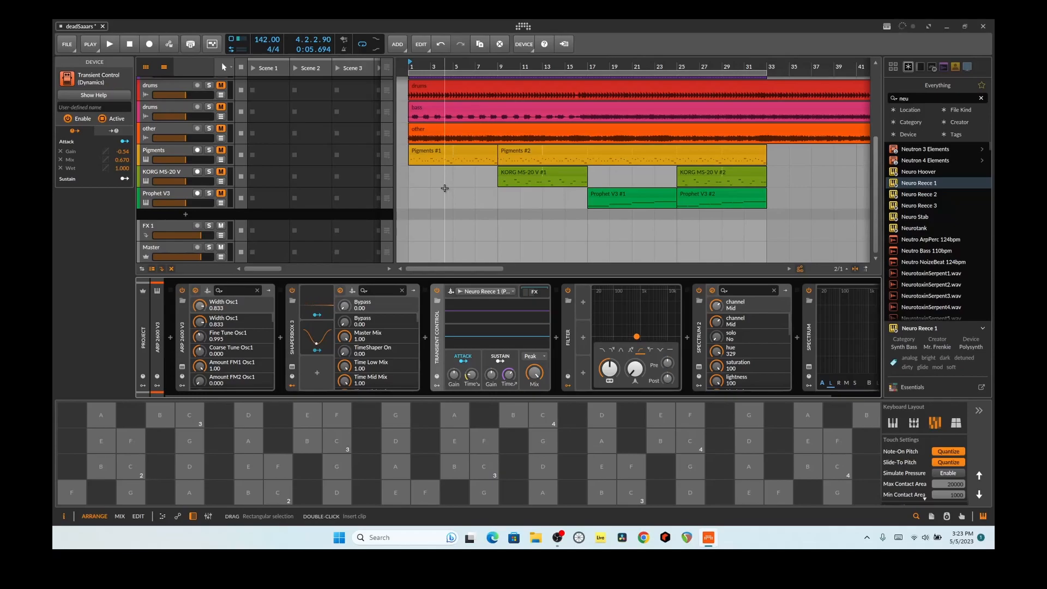
double_click(466, 152)
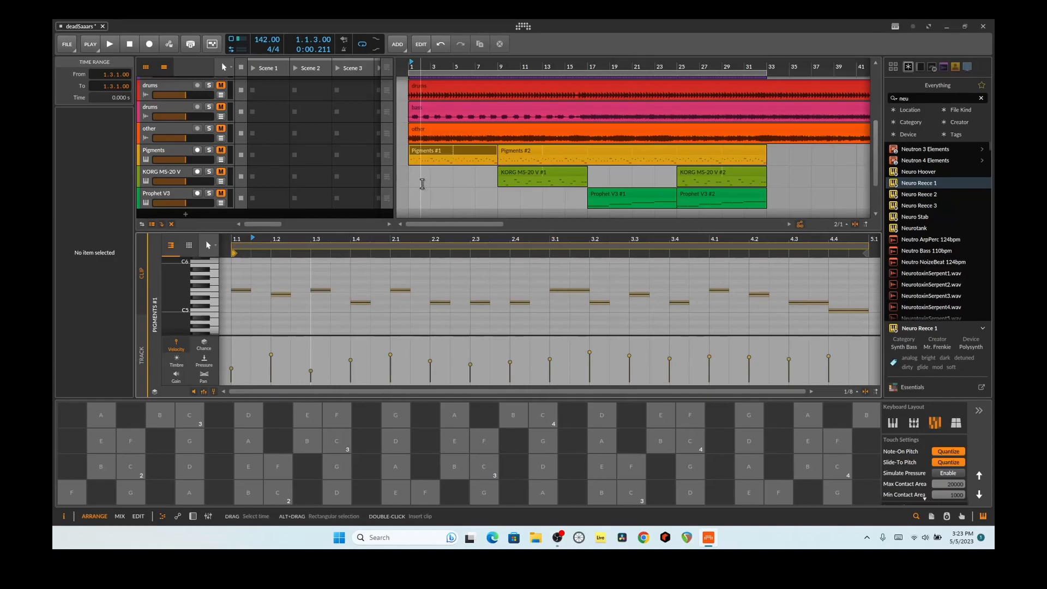
click(413, 182)
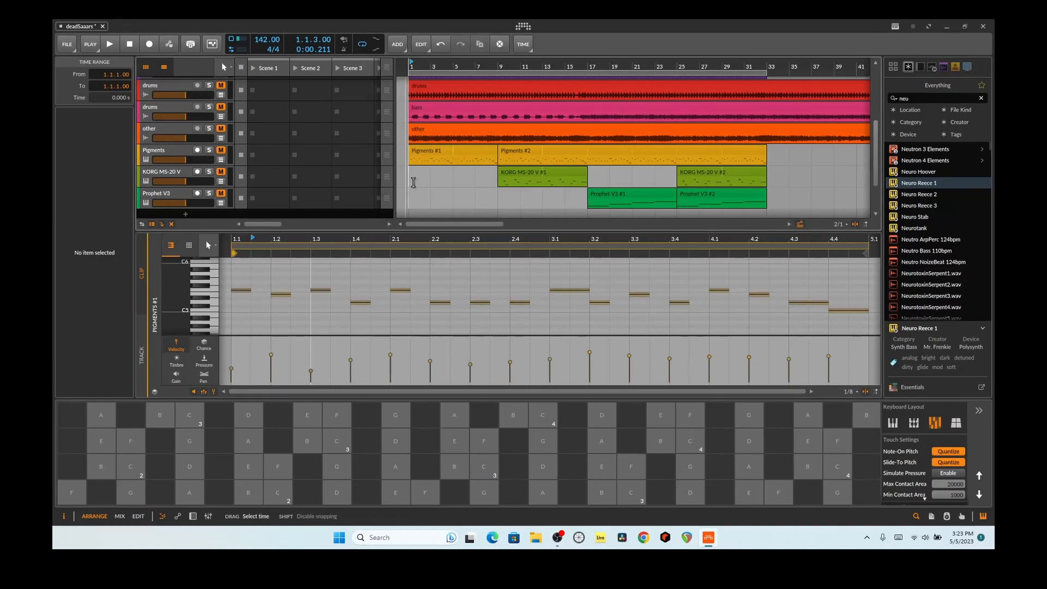
Unmute the Pigments track, play the arrangement from bar 1, and show the track's device chain.
click(223, 150)
key(space)
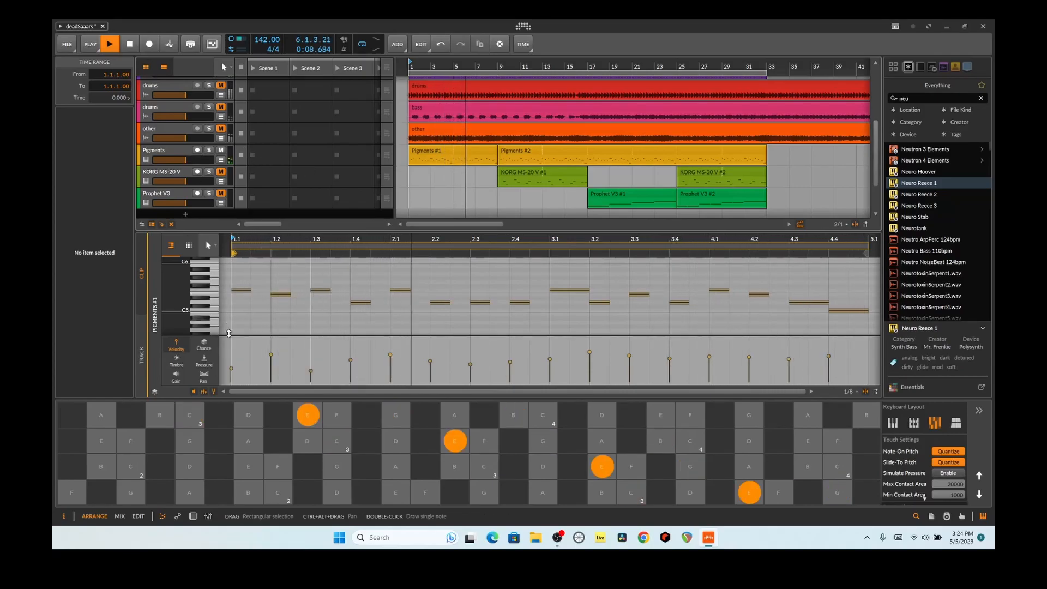
click(191, 517)
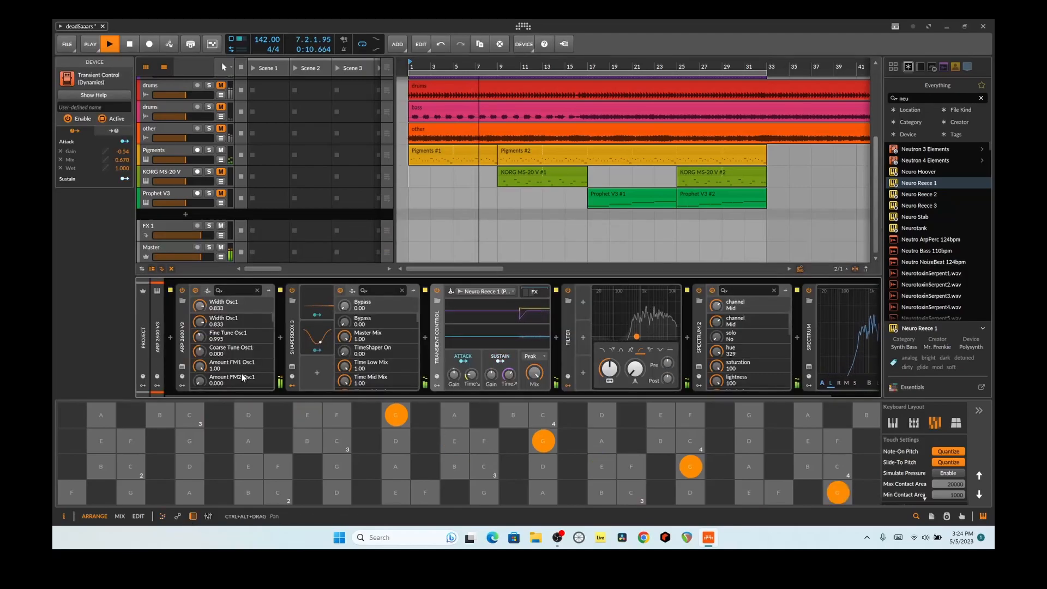
click(165, 149)
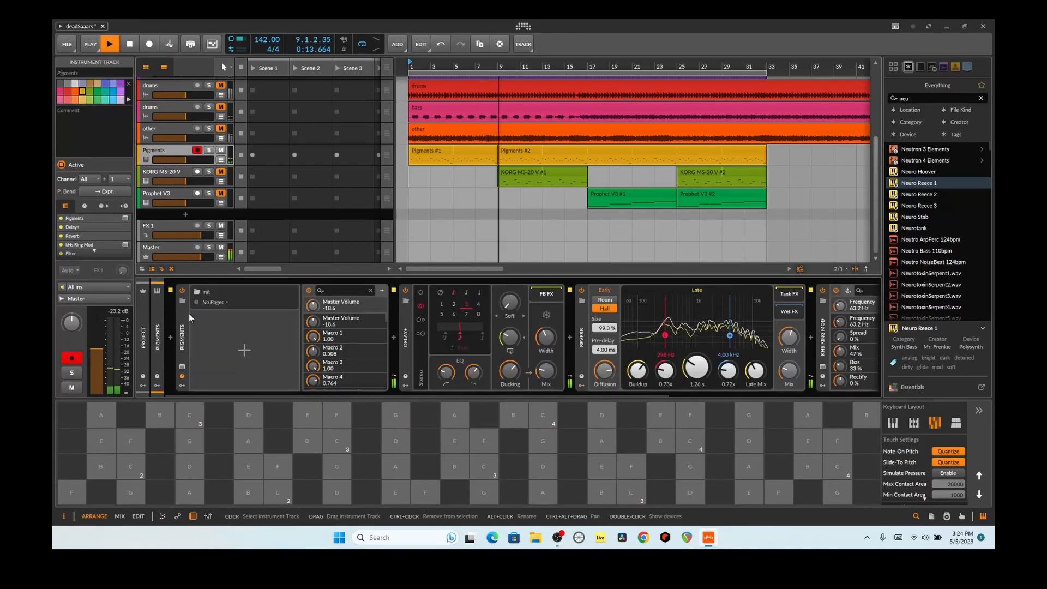
Inspect the 7 Osc Chord Rave Seq preset's synth and FX pages in the Pigments plug-in with playback stopped, and close the window.
click(182, 367)
key(space)
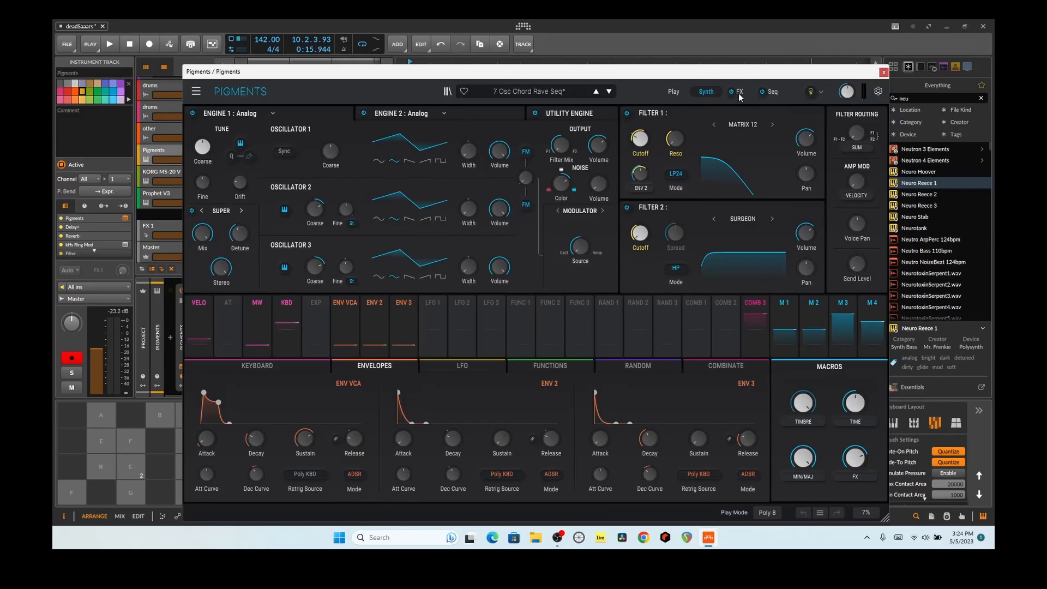
click(738, 92)
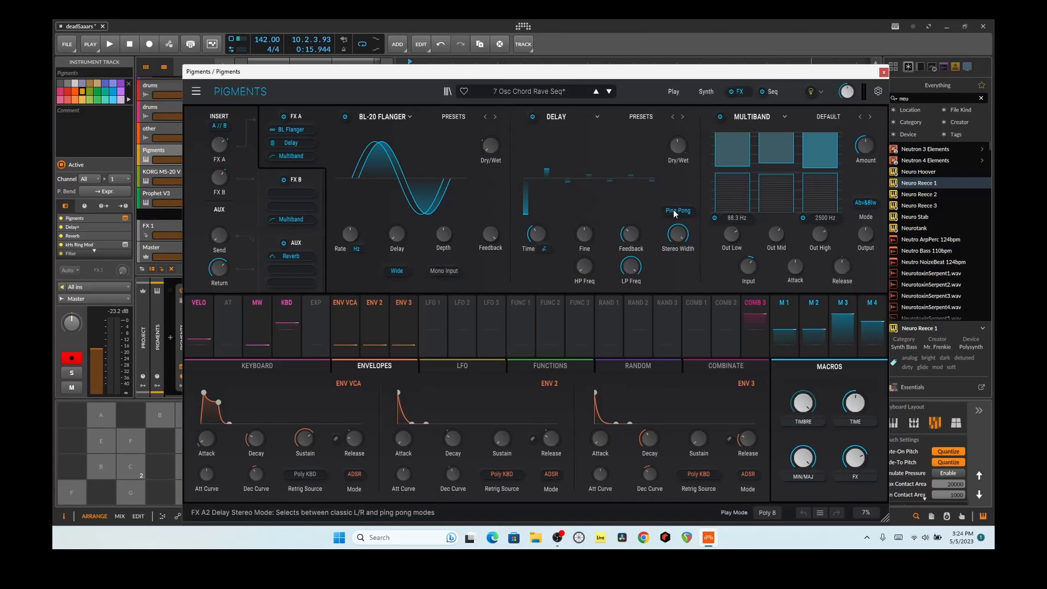
click(884, 72)
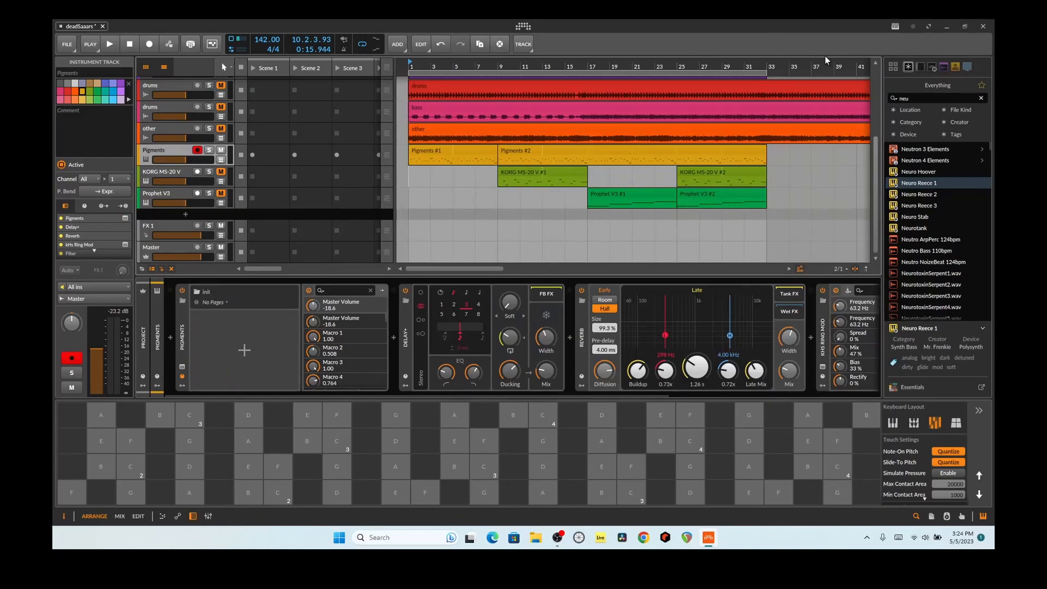
Audition the kHs Ring Mod and Filter devices on the Pigments track by switching each off and on during playback.
drag(532, 391, 718, 404)
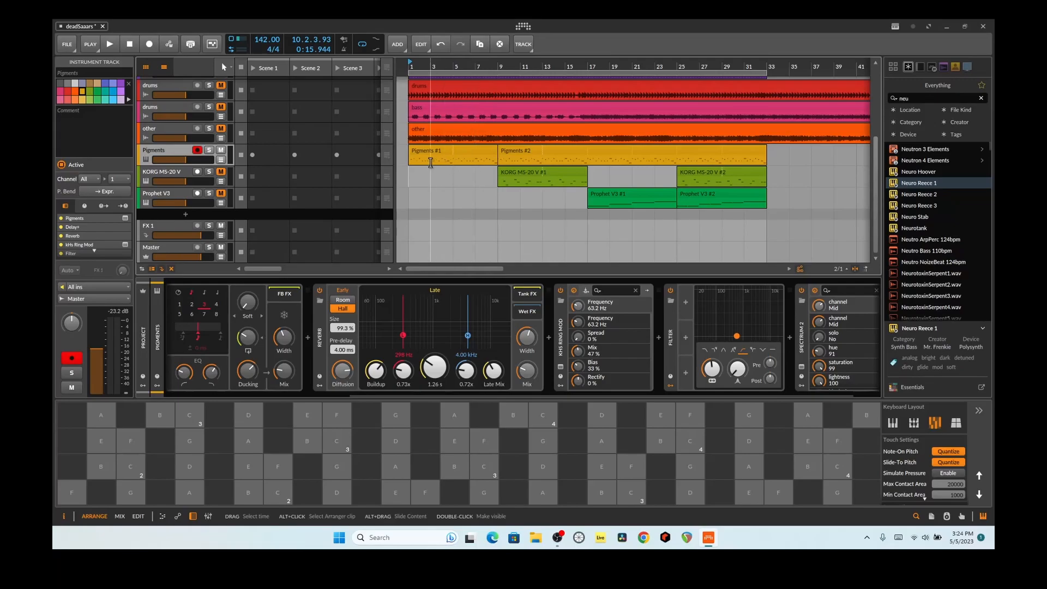
key(space)
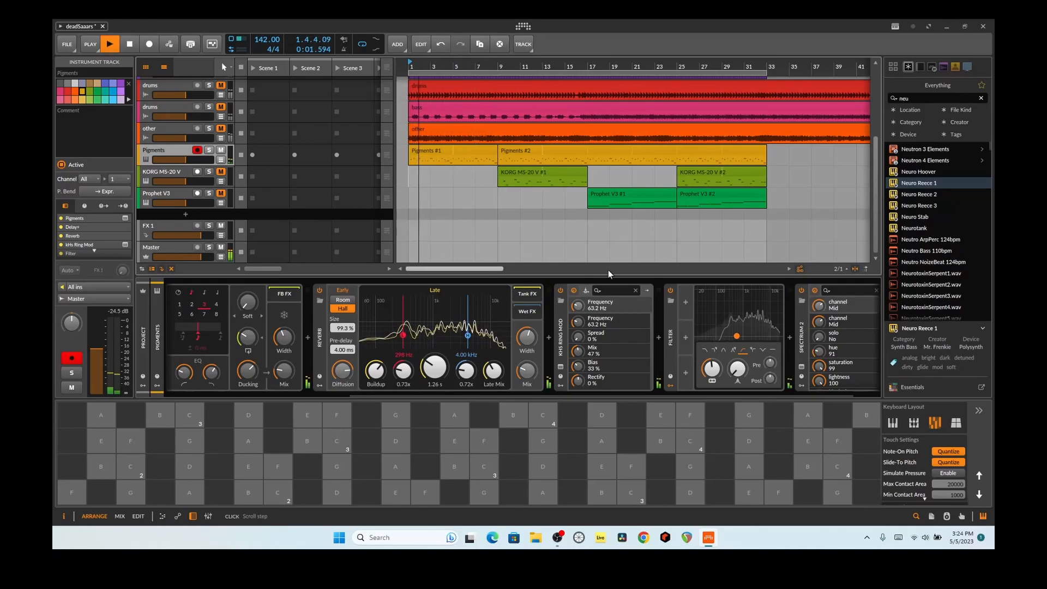
click(560, 291)
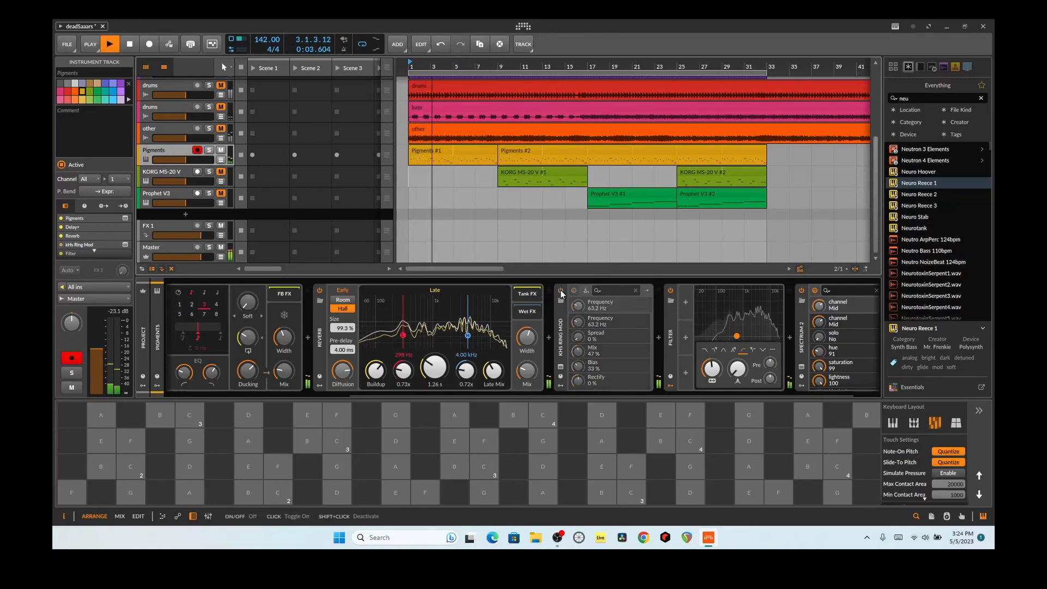
click(560, 289)
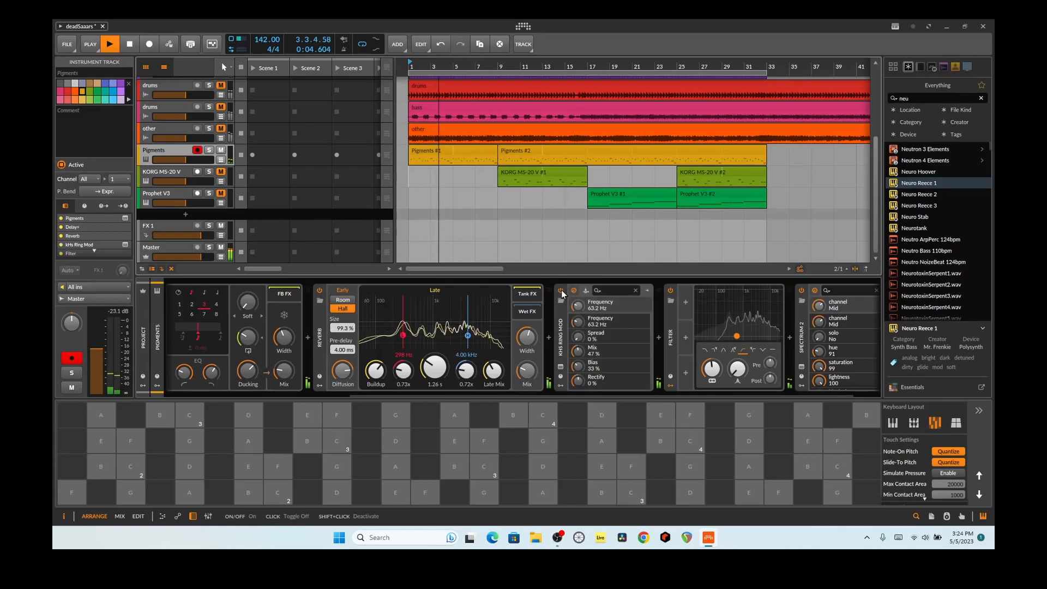
click(670, 290)
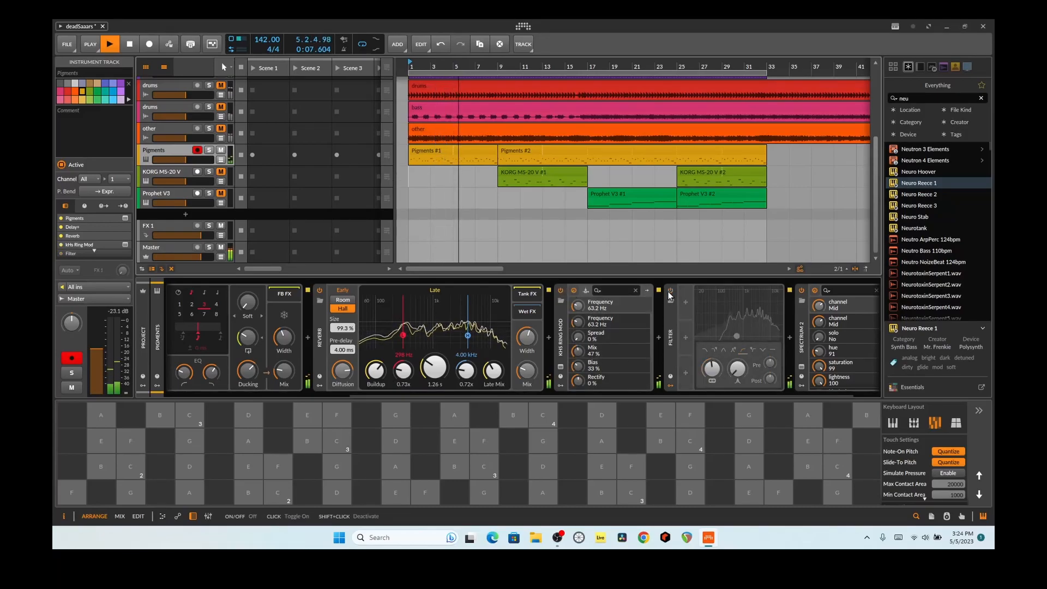
click(670, 290)
key(space)
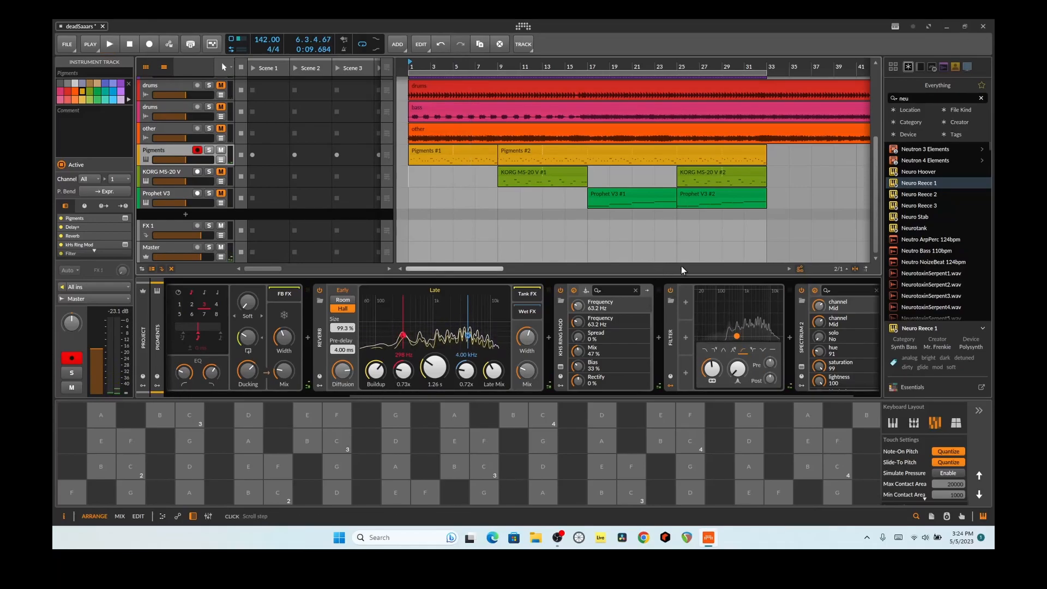
Compare the tracks' frequency content in the Pigments track's Spectrum 2 window during playback, and close the window.
click(802, 368)
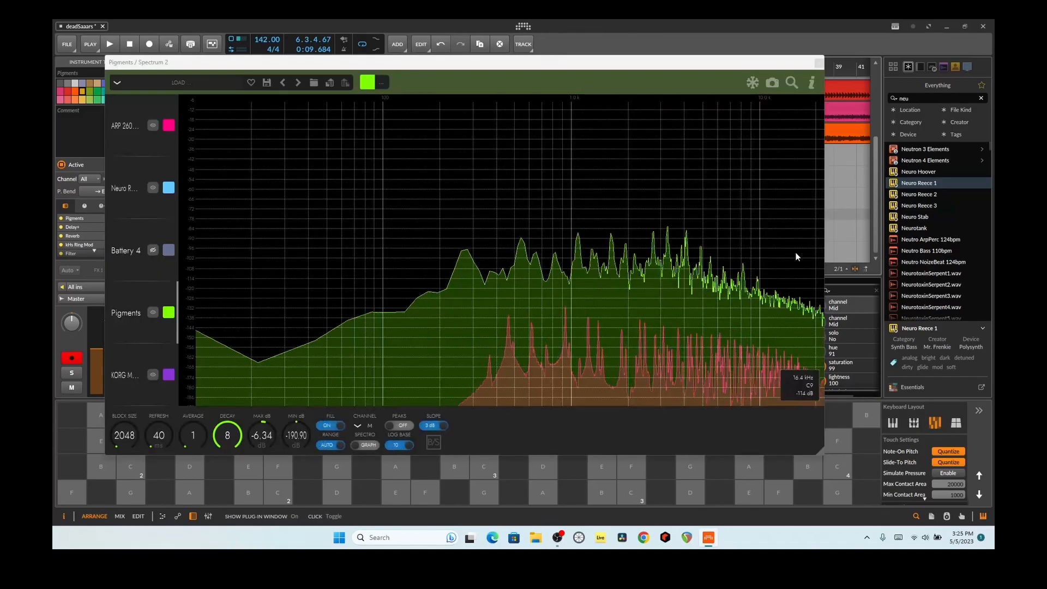
key(space)
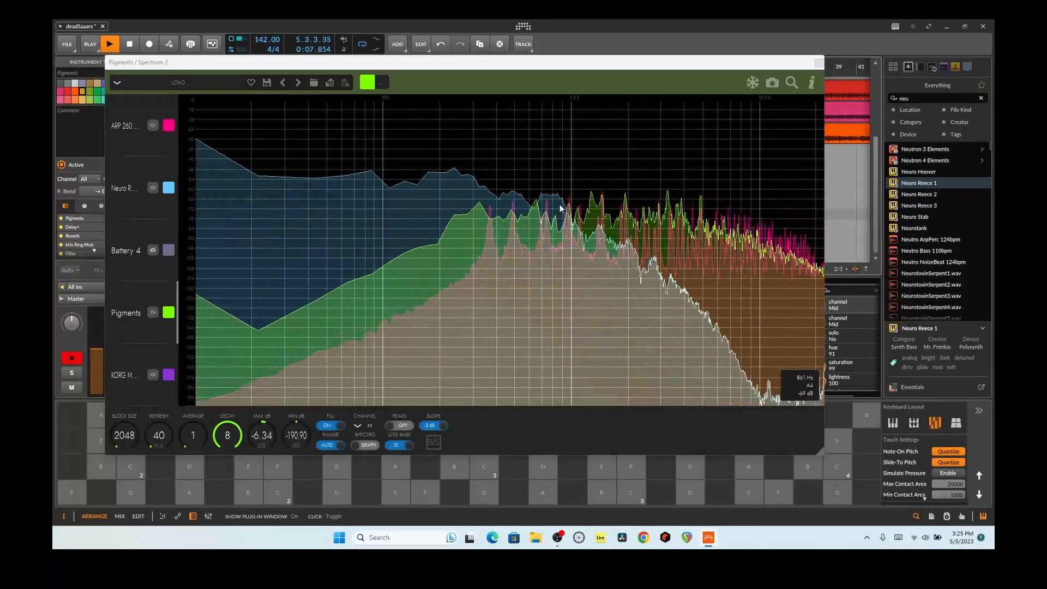
click(818, 63)
key(space)
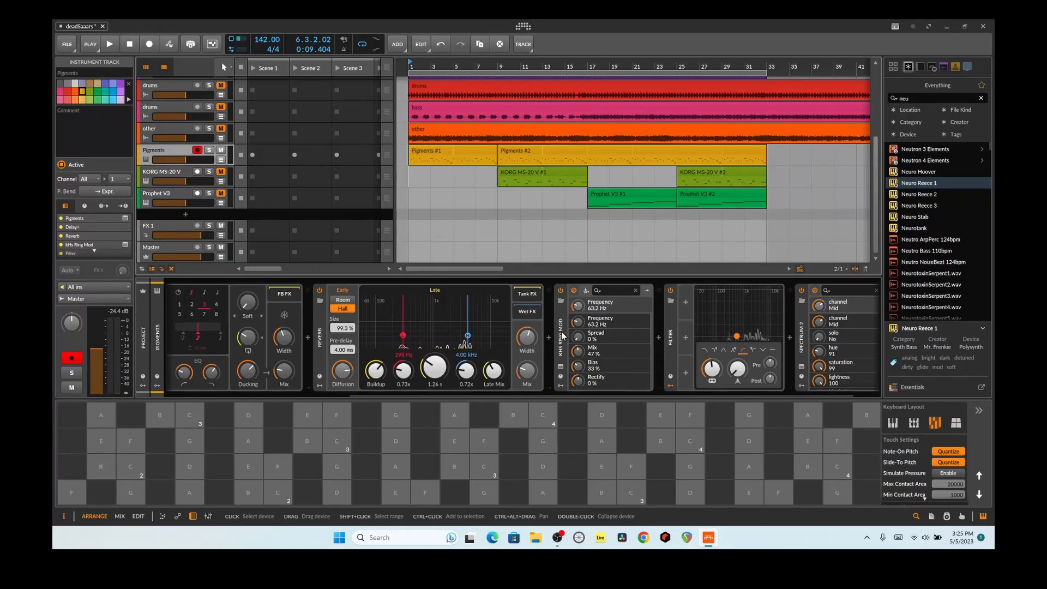
Select the KORG MS-20 V track and its first clip, inspect the Super Fedback preset in the plug-in window, and close it.
click(172, 172)
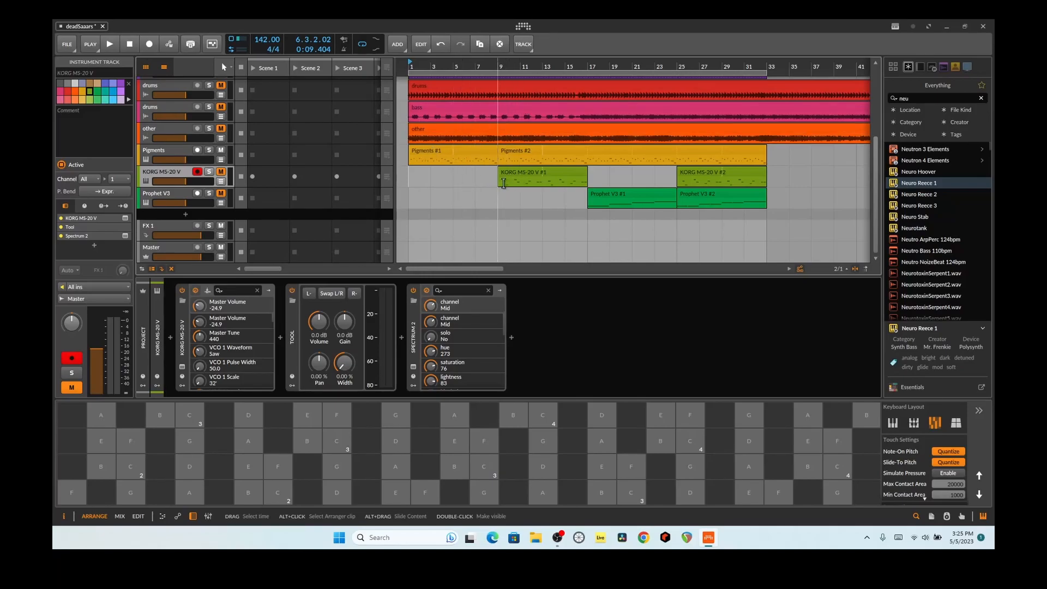
click(539, 171)
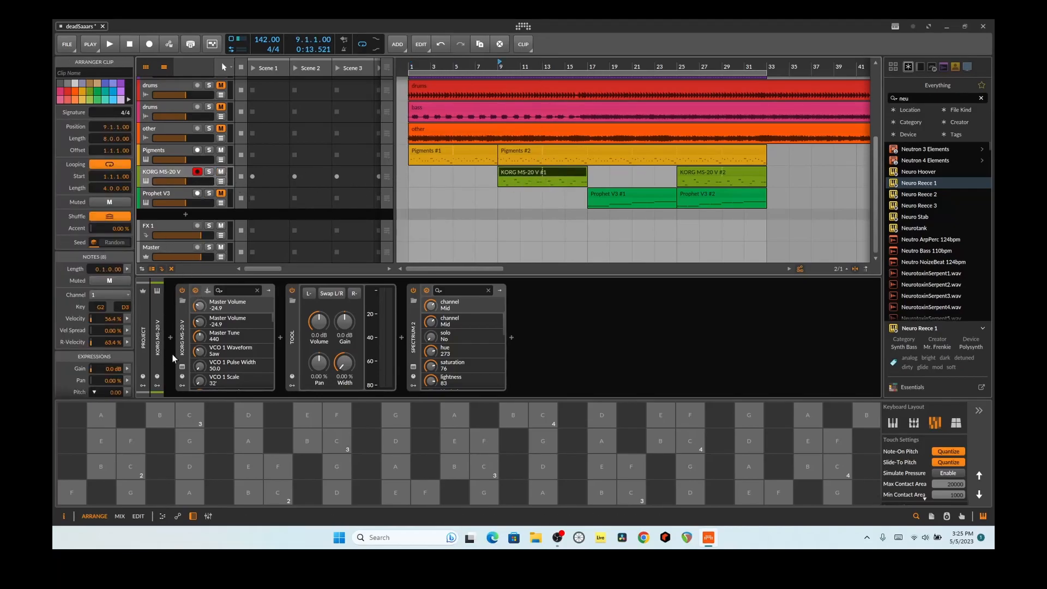
click(182, 366)
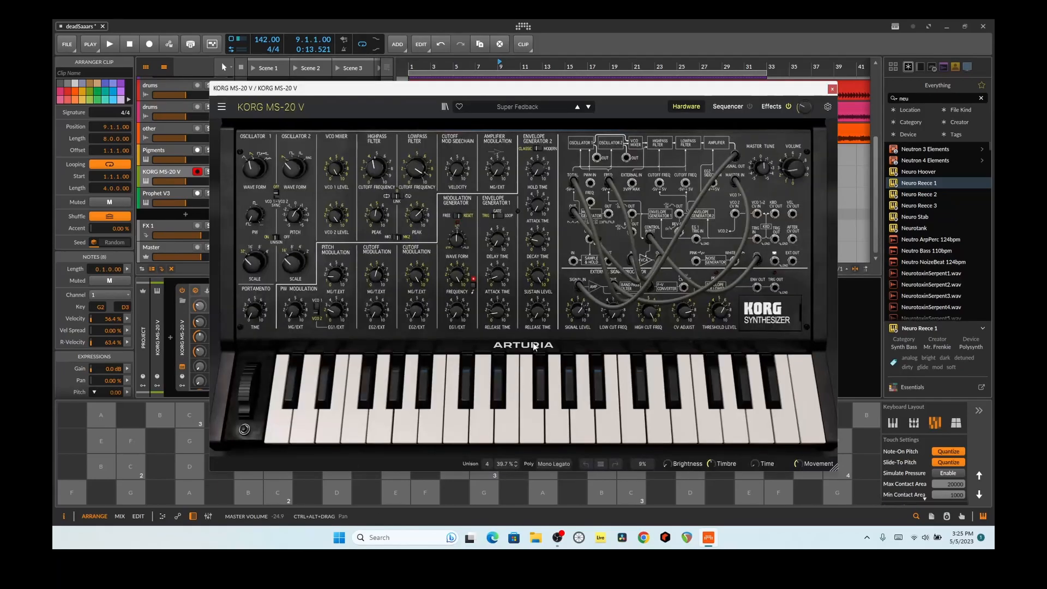
click(832, 89)
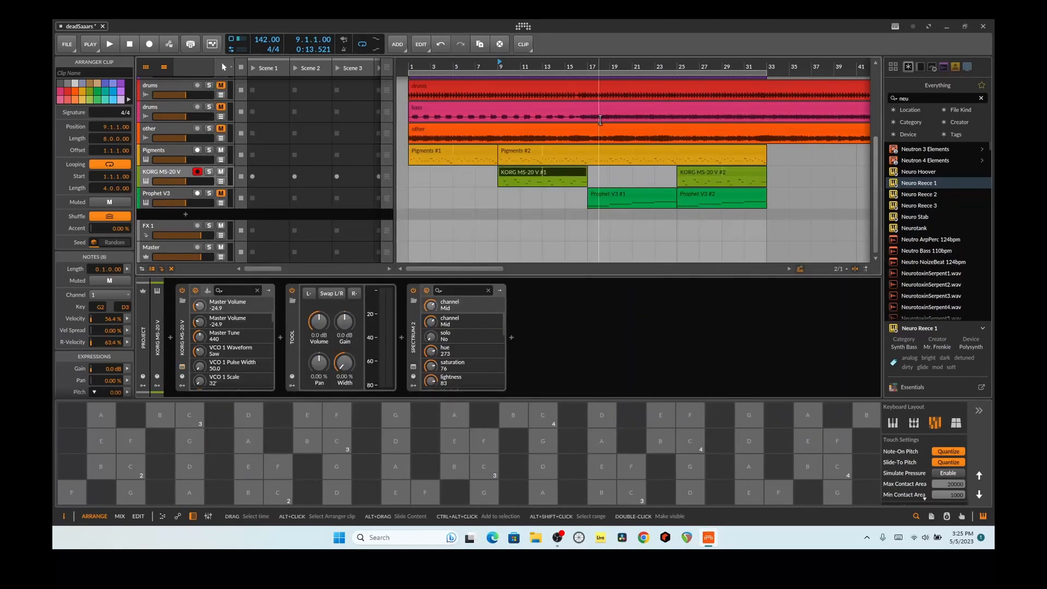
Set the arranger's time position to 9.1.1.00 and listen twice to the KORG MS-20 V #1 section.
click(498, 159)
key(space)
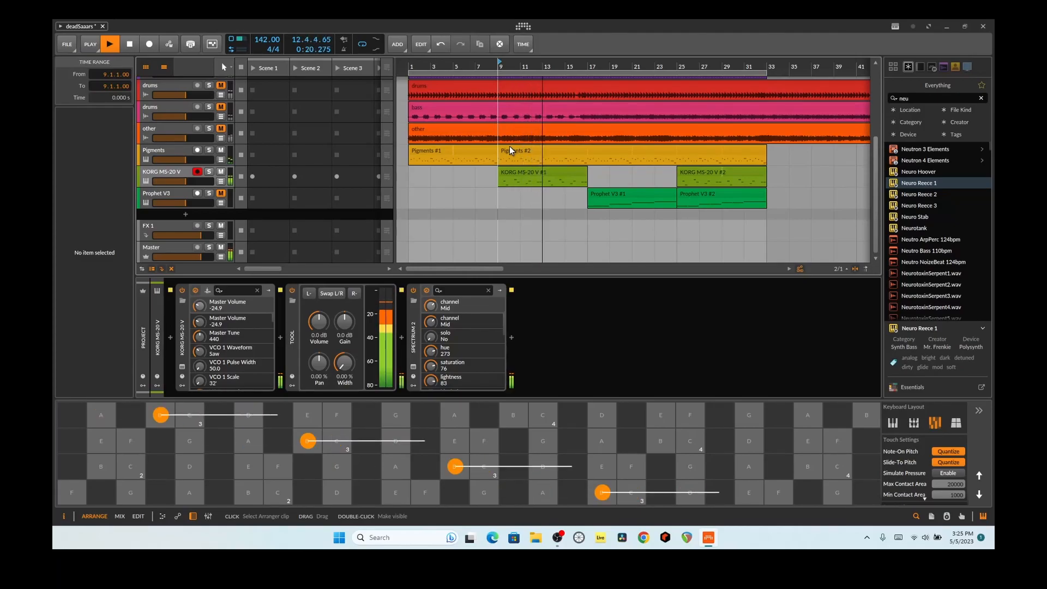
key(space)
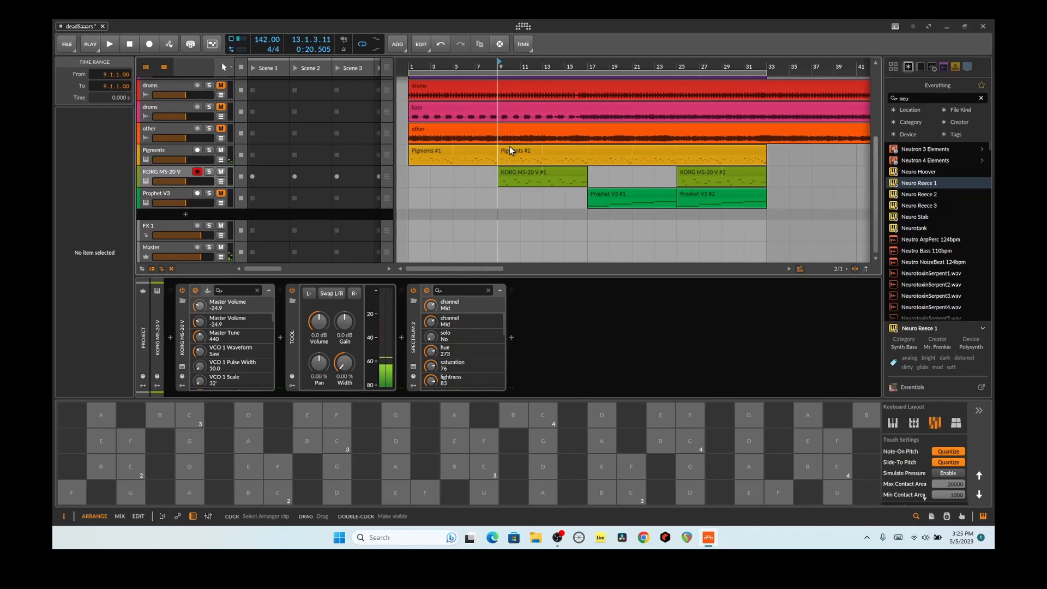
key(space)
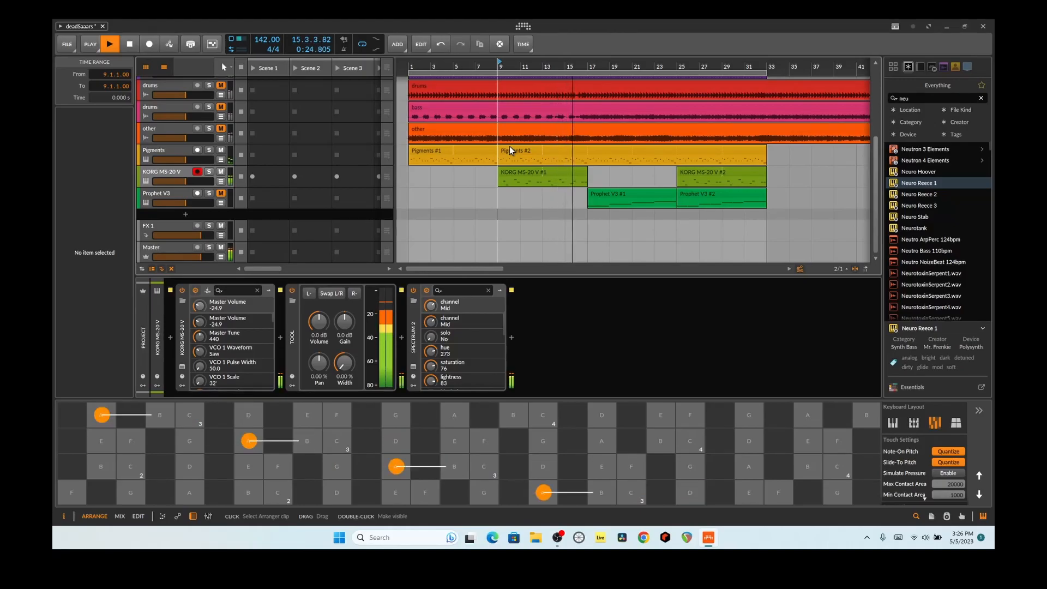
key(space)
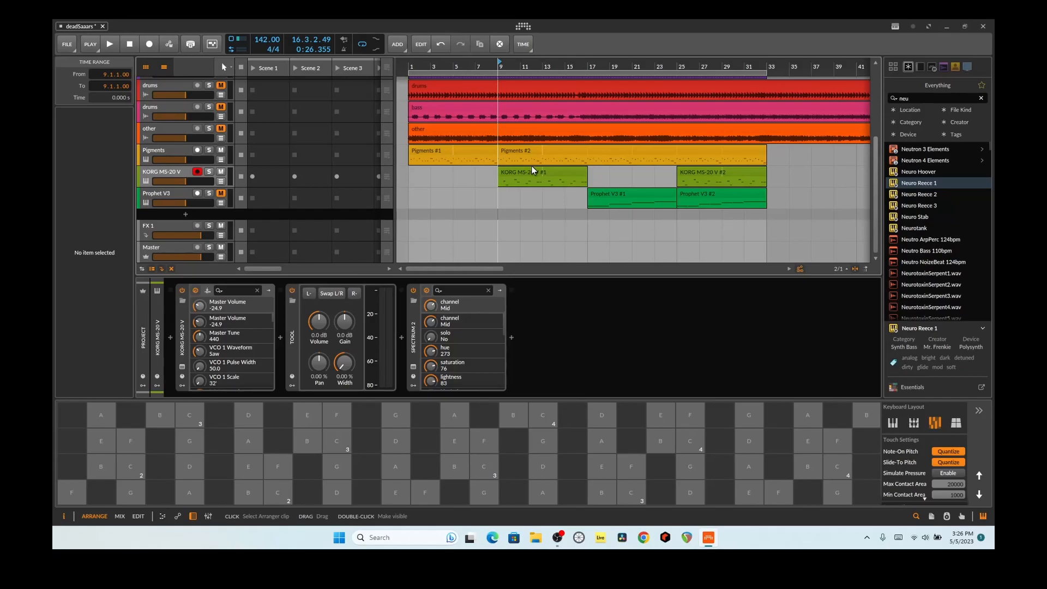
Inspect the Sync Force1 preset on the Prophet V3 track, try two notes on the plug-in's keyboard, and close the window.
click(178, 195)
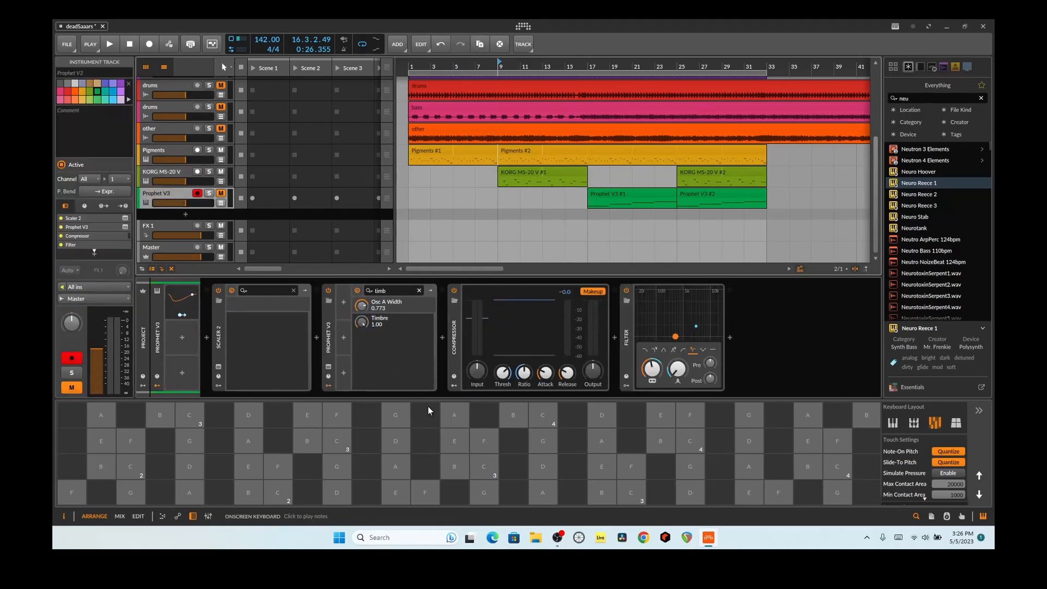
click(329, 367)
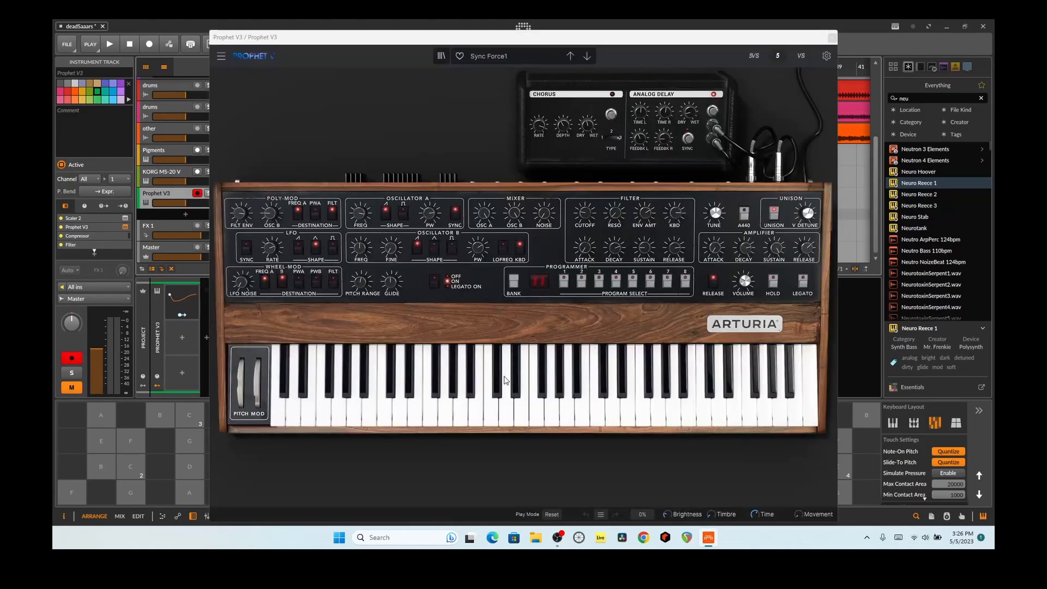
click(528, 420)
click(566, 419)
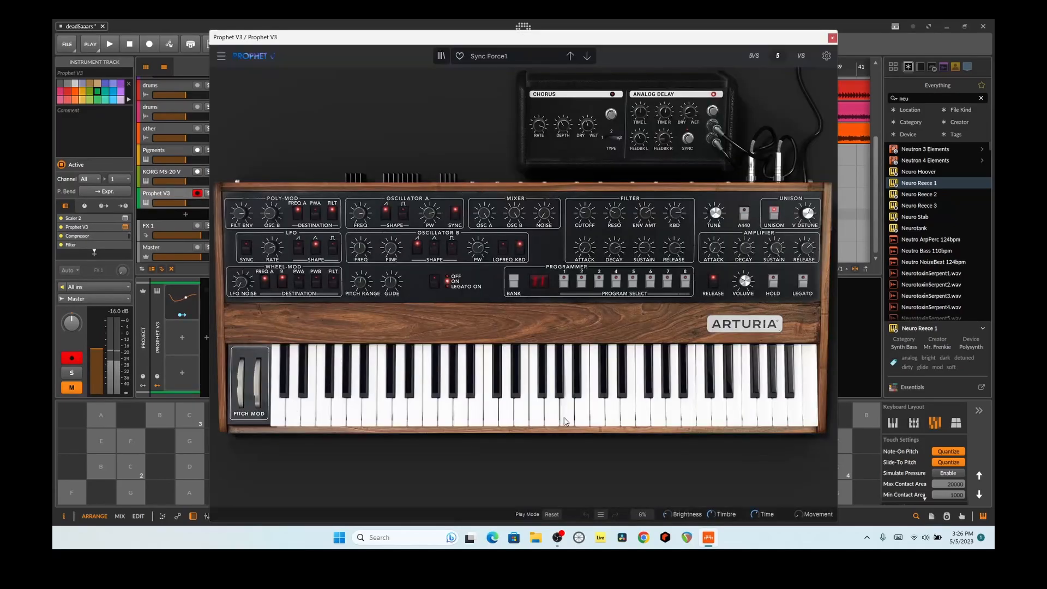
click(832, 38)
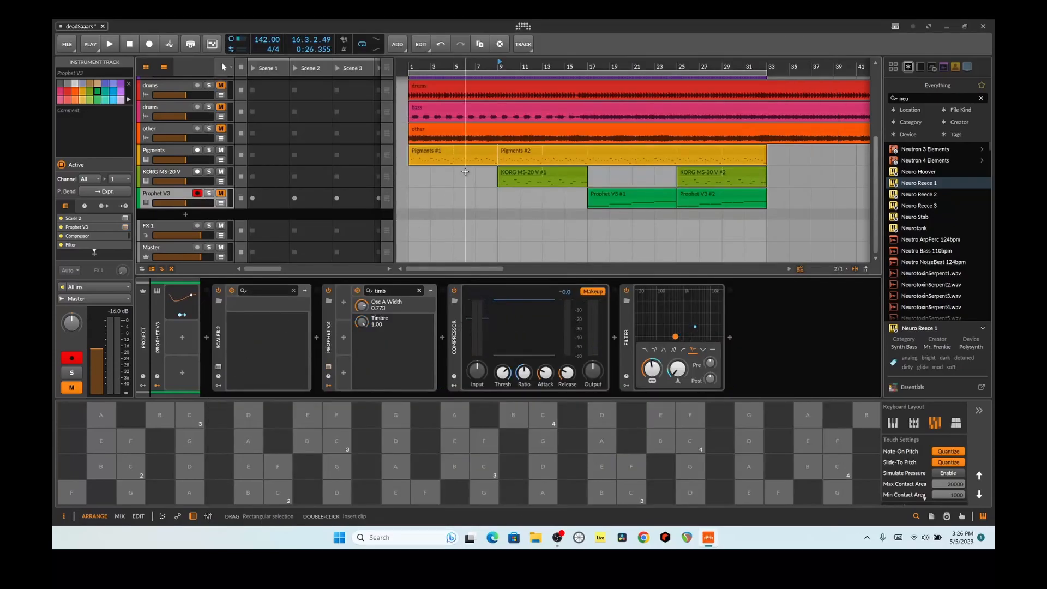
Compare the note pitch slides in the Prophet V3 #1 and KORG MS-20 V #1 clips, returning to the Prophet clip.
double_click(606, 192)
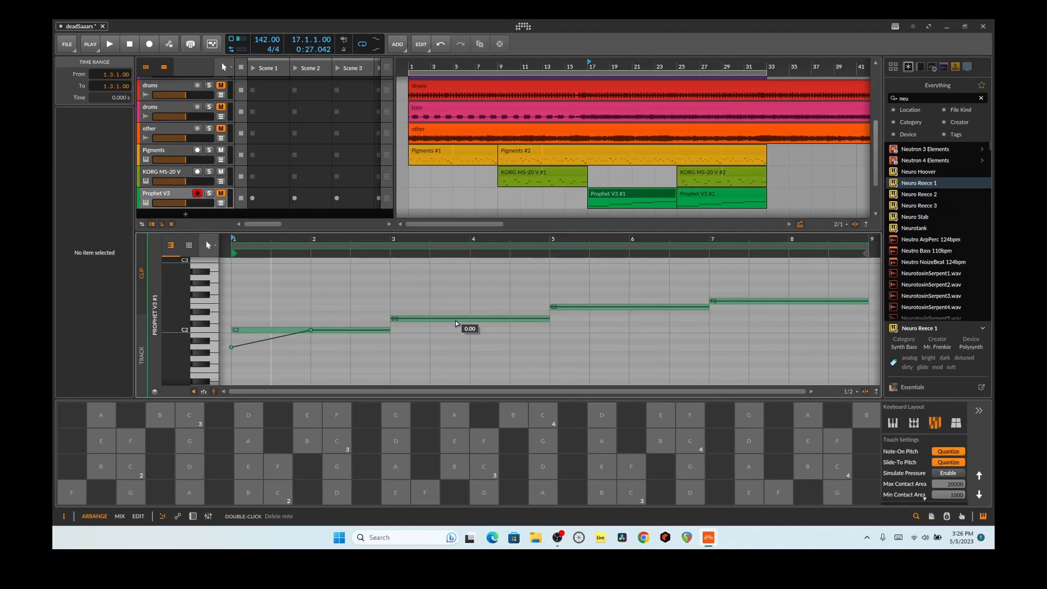
double_click(511, 173)
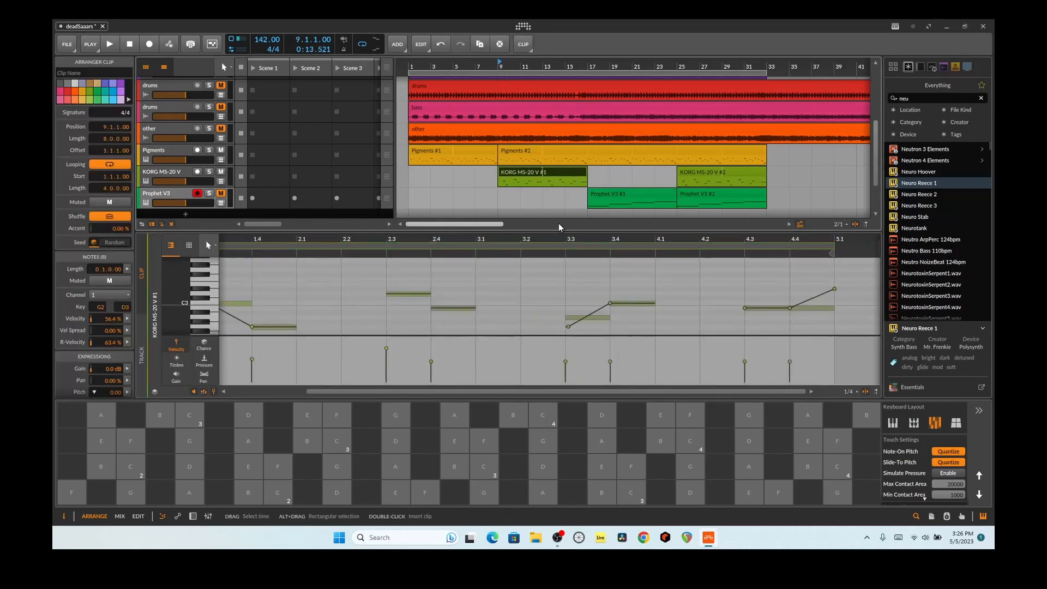
double_click(602, 199)
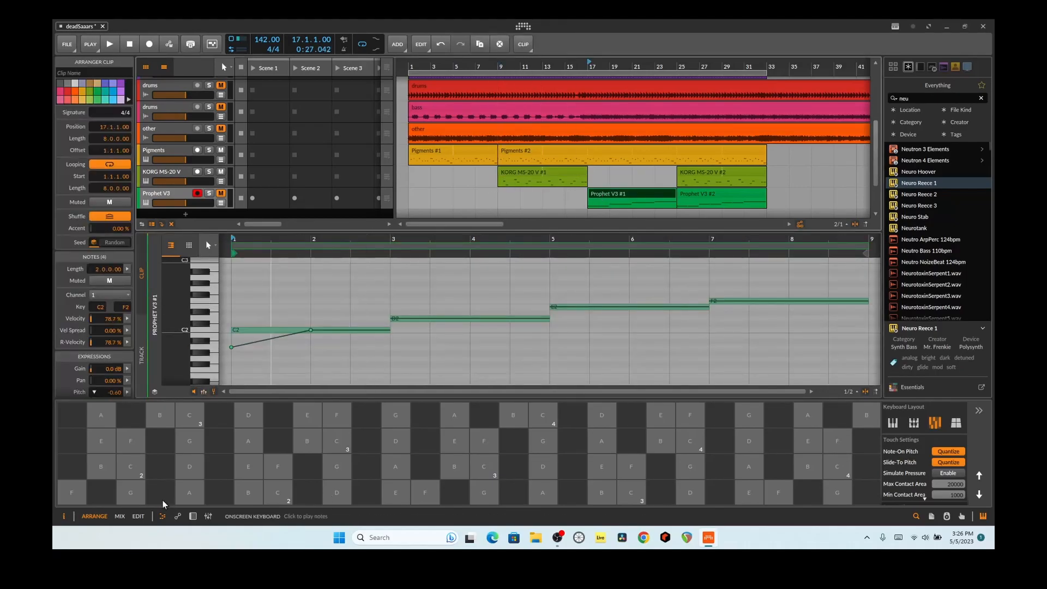
Open Scaler 2 from the Prophet V3 track's device chain and look through its EDM chord sets without changing EDM 12.
click(193, 516)
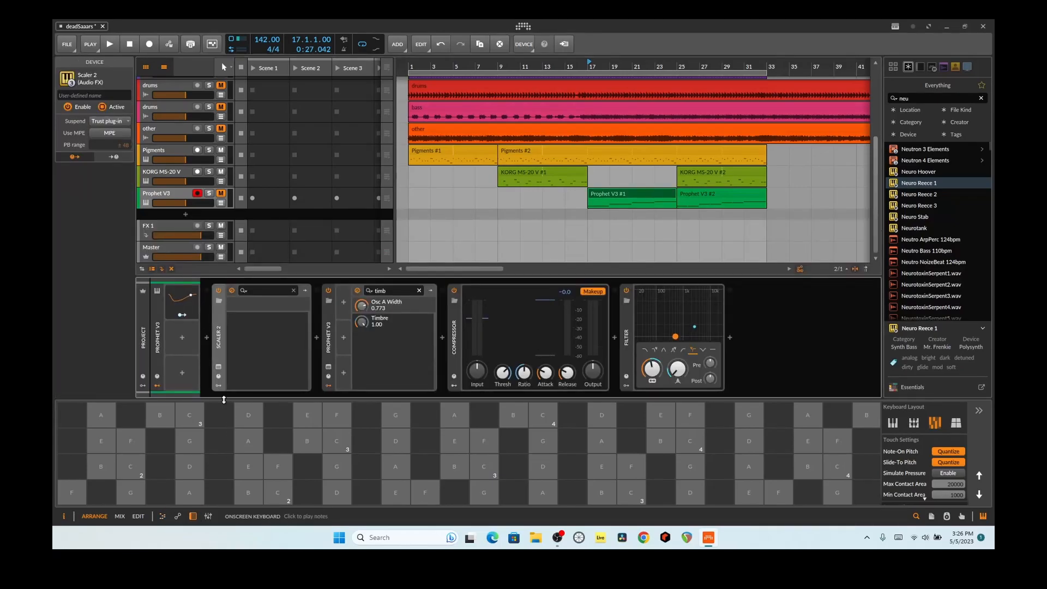
click(219, 366)
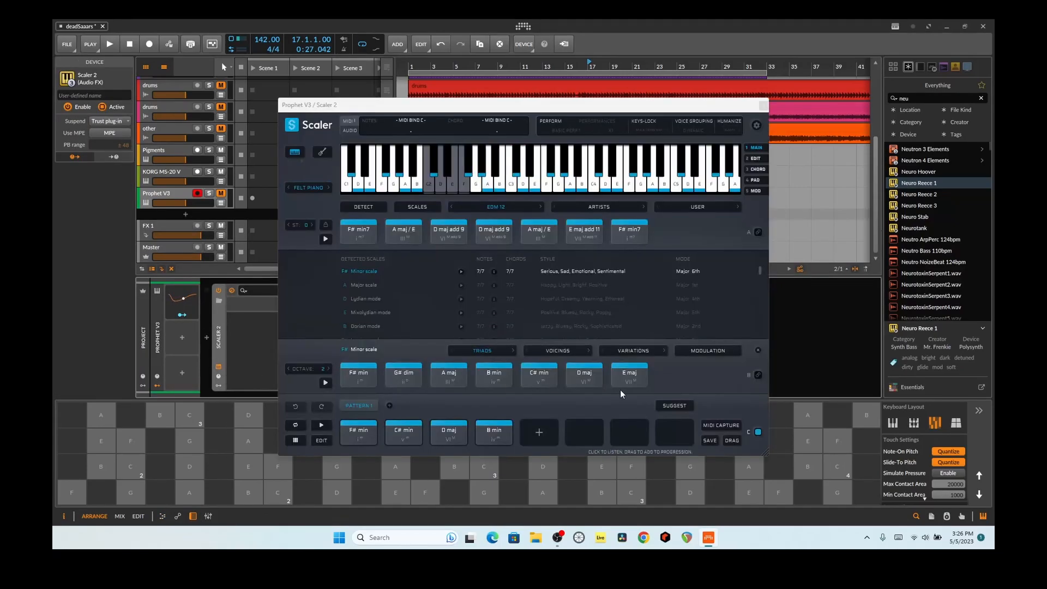
click(496, 208)
mouse_move(492, 305)
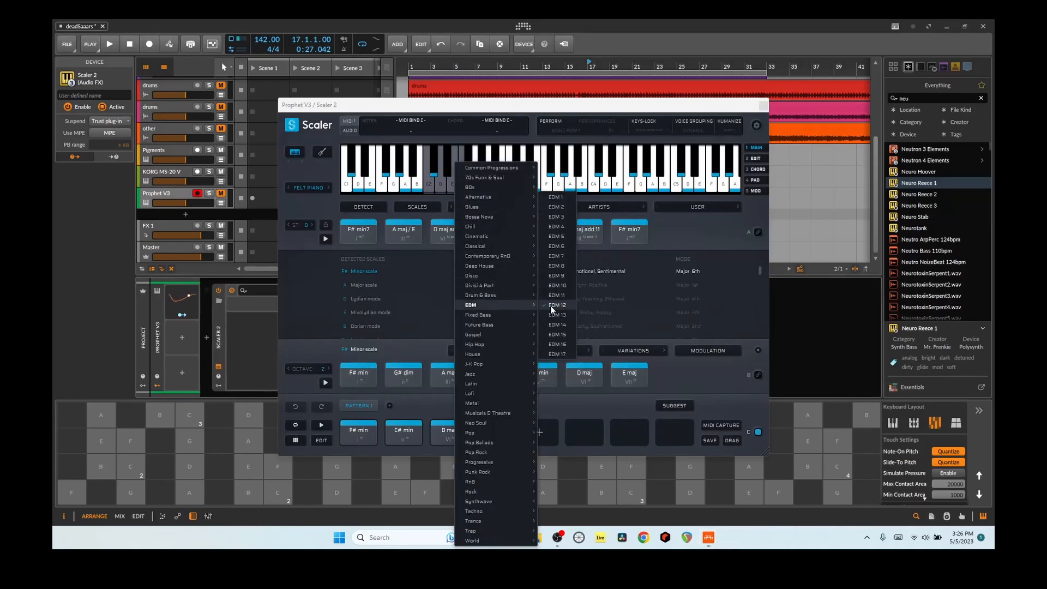
click(724, 377)
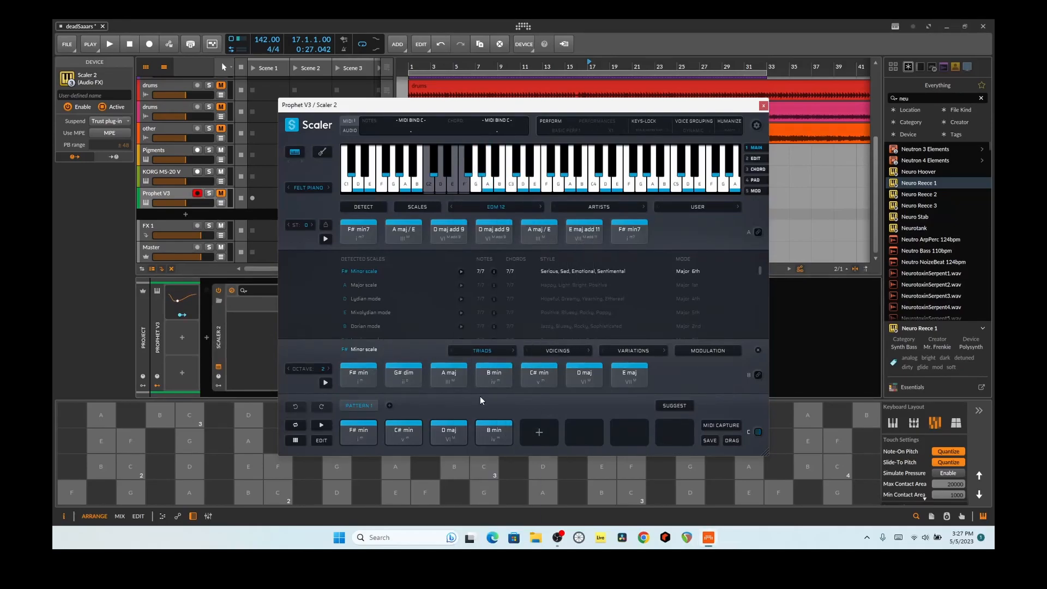
Audition the F# min, C# min, D maj and B min chords of Scaler 2's Pattern 1, and close the plug-in window.
click(446, 433)
click(358, 445)
click(407, 443)
click(447, 445)
click(503, 444)
click(762, 107)
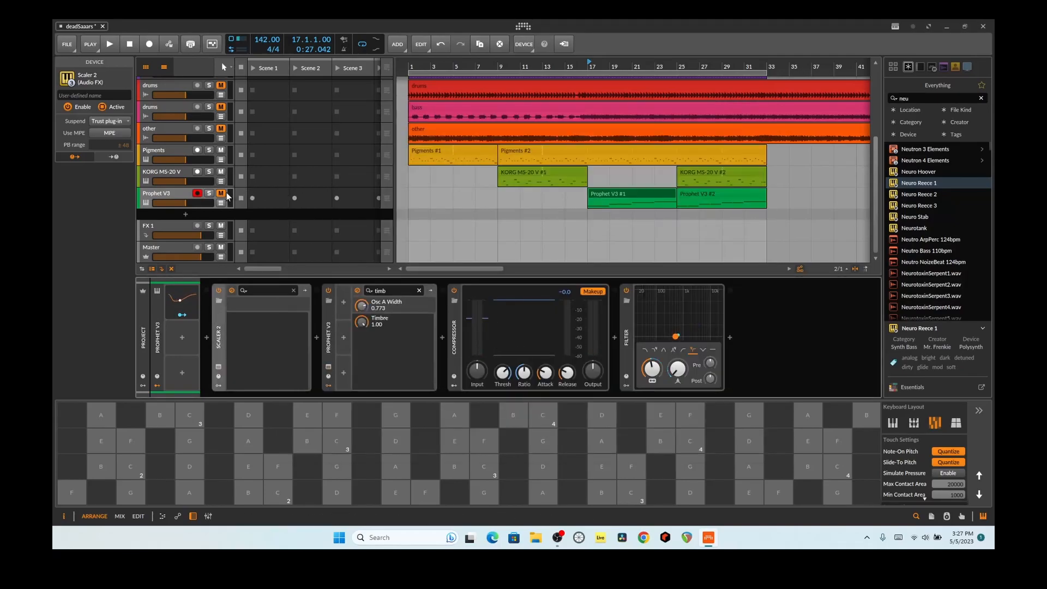
Reopen Scaler 2 on the Prophet V3 track, audition the F# min, C# min and D maj chords of Pattern 1, and close its window.
click(219, 366)
click(346, 425)
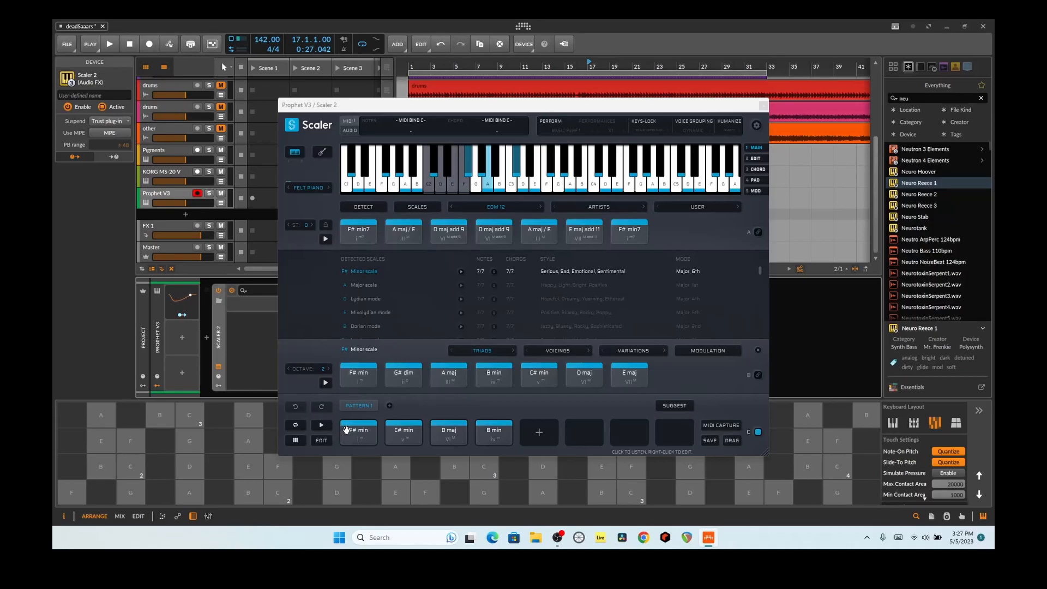
click(404, 431)
click(450, 431)
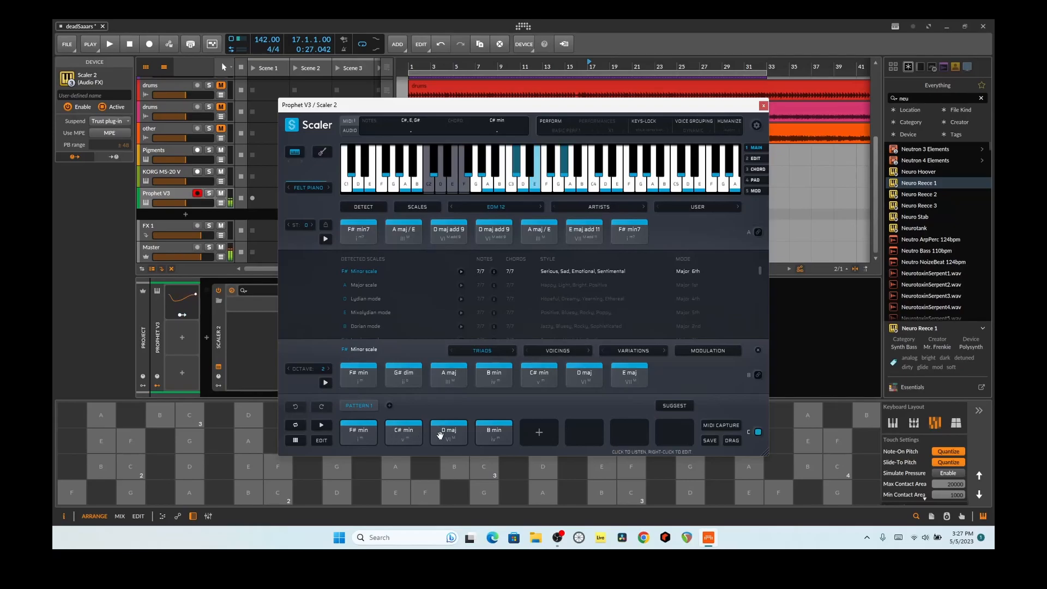
click(763, 106)
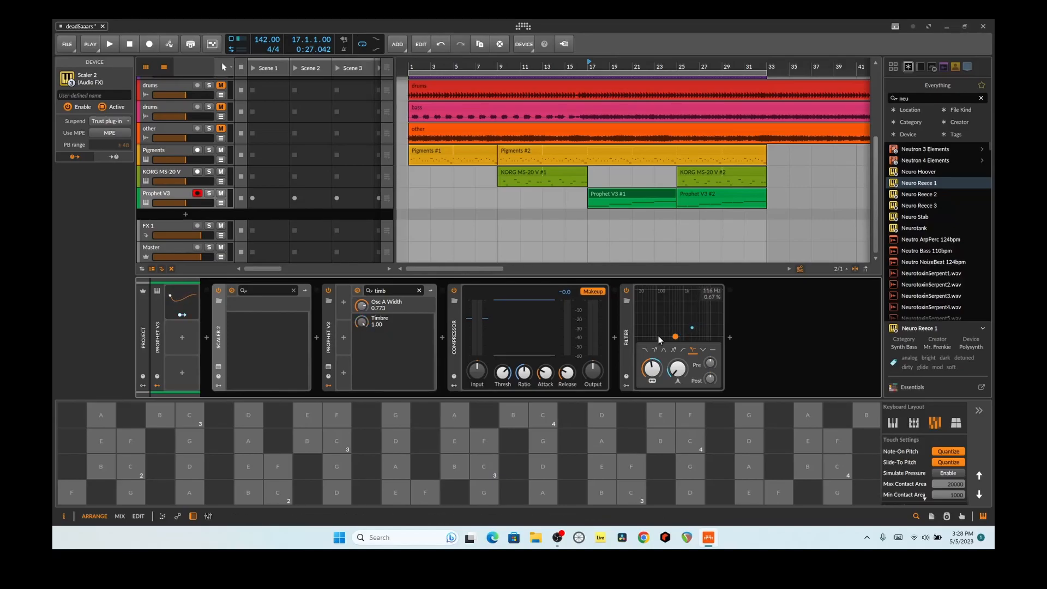
Open the Prophet V3 #1 clip in the note editor, and play the arrangement from bar 13 to the end of the clips.
click(605, 194)
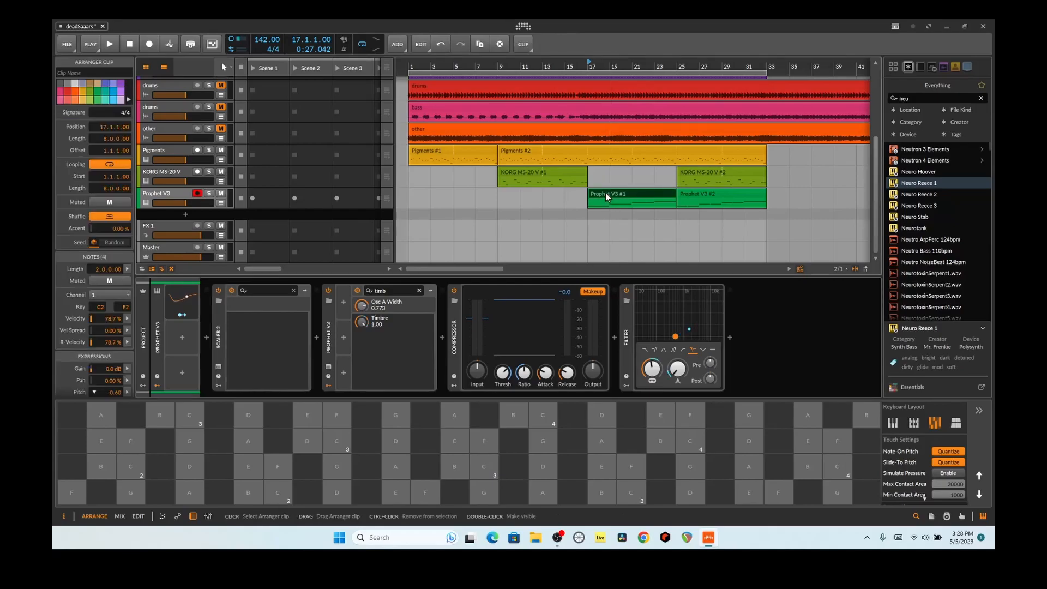
double_click(605, 192)
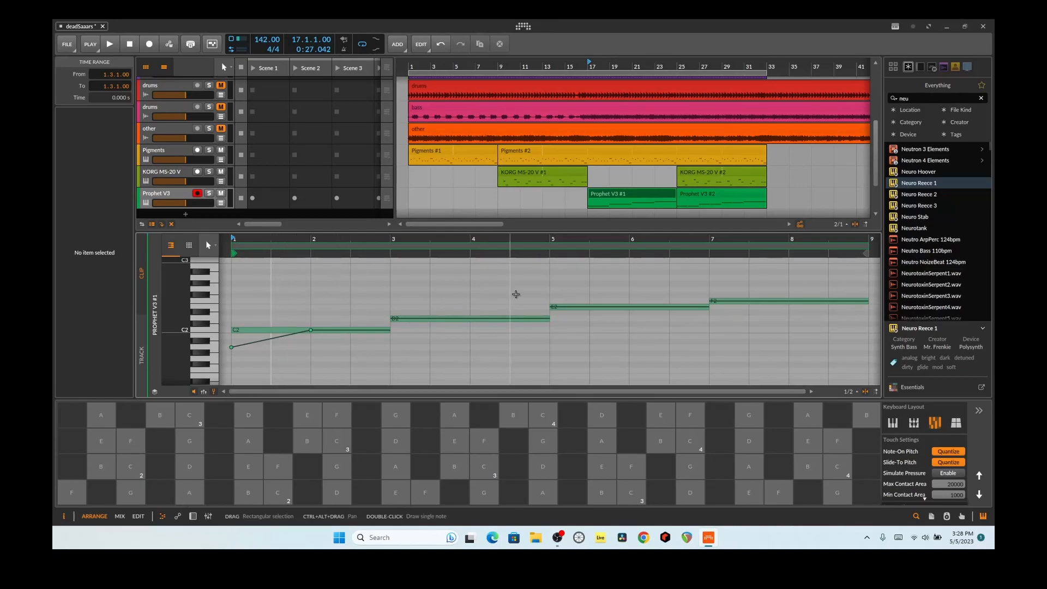
click(544, 203)
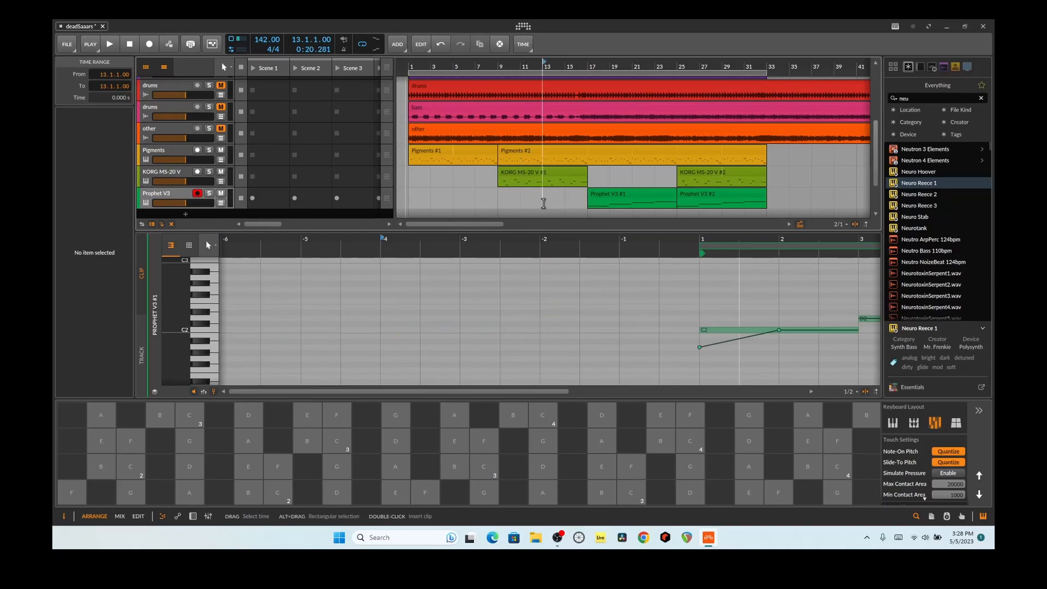
key(space)
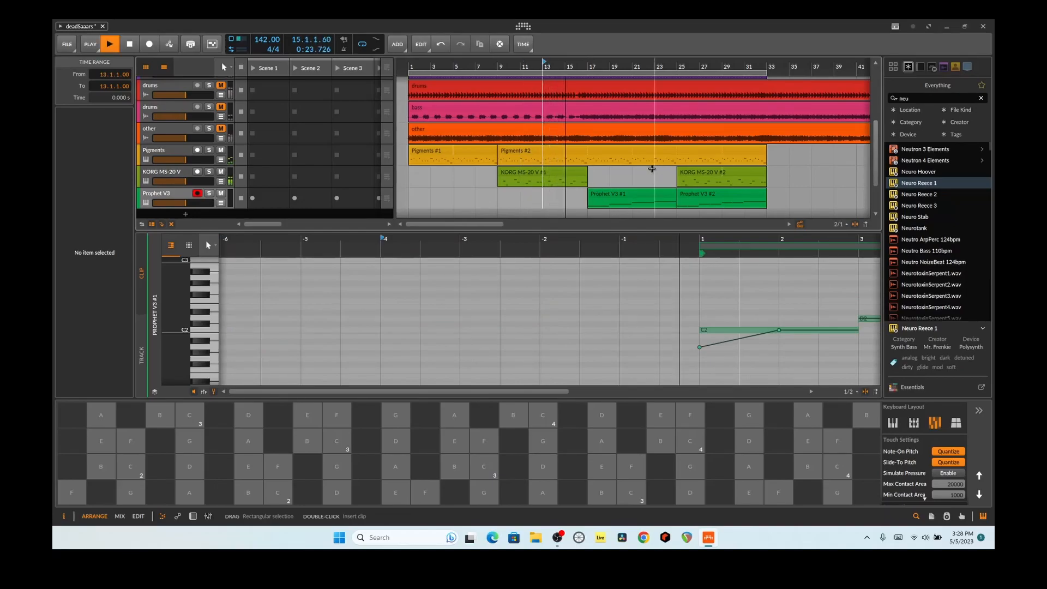
scroll(703, 191, down, 2)
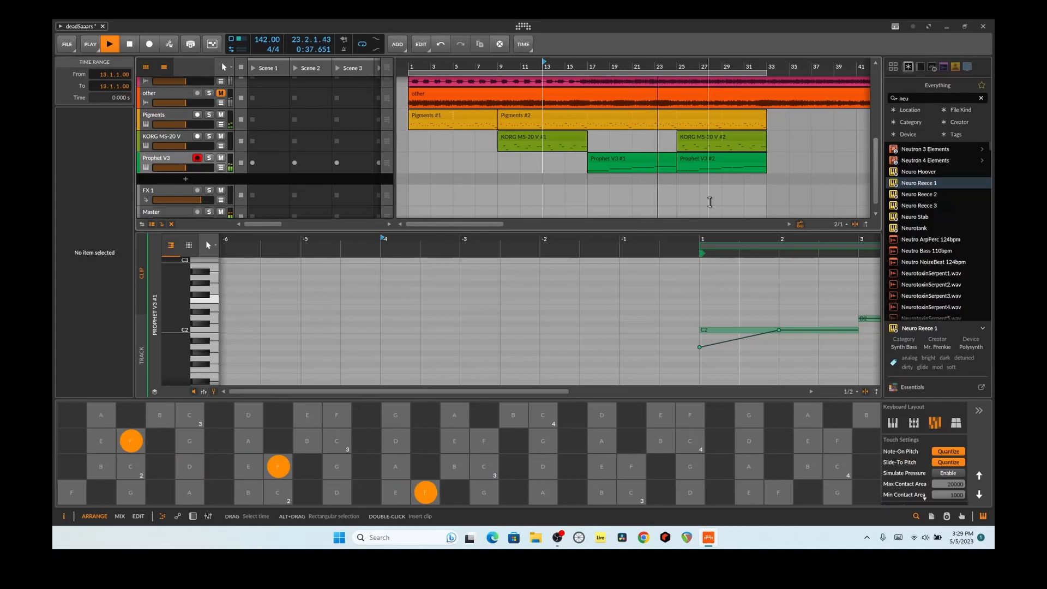
click(130, 44)
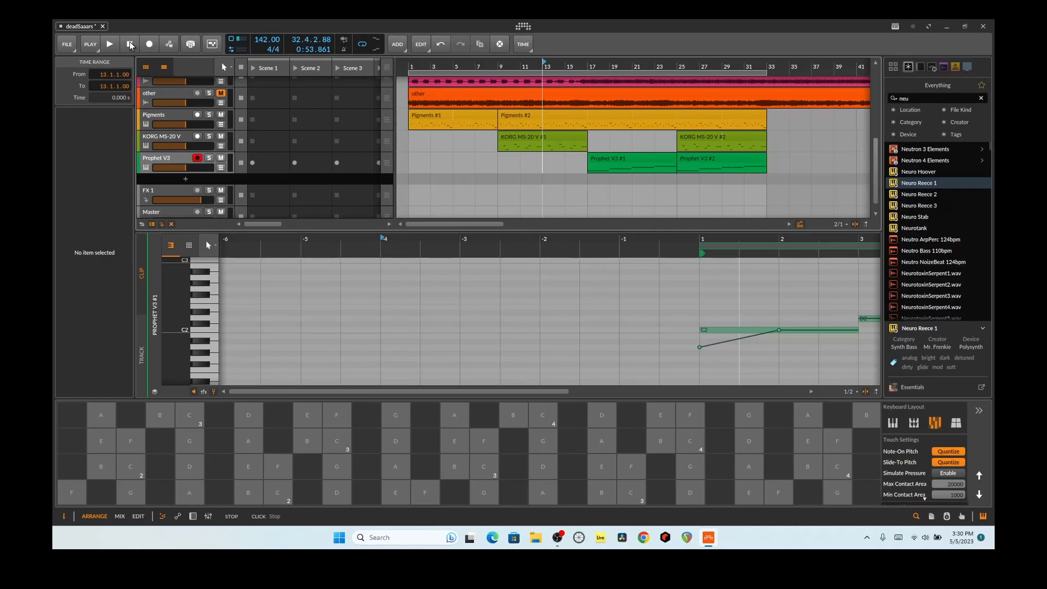
Select the ARP 2600 V3 track at the start of the track list and unmute it.
scroll(600, 150, up, 3)
scroll(600, 150, down, 3)
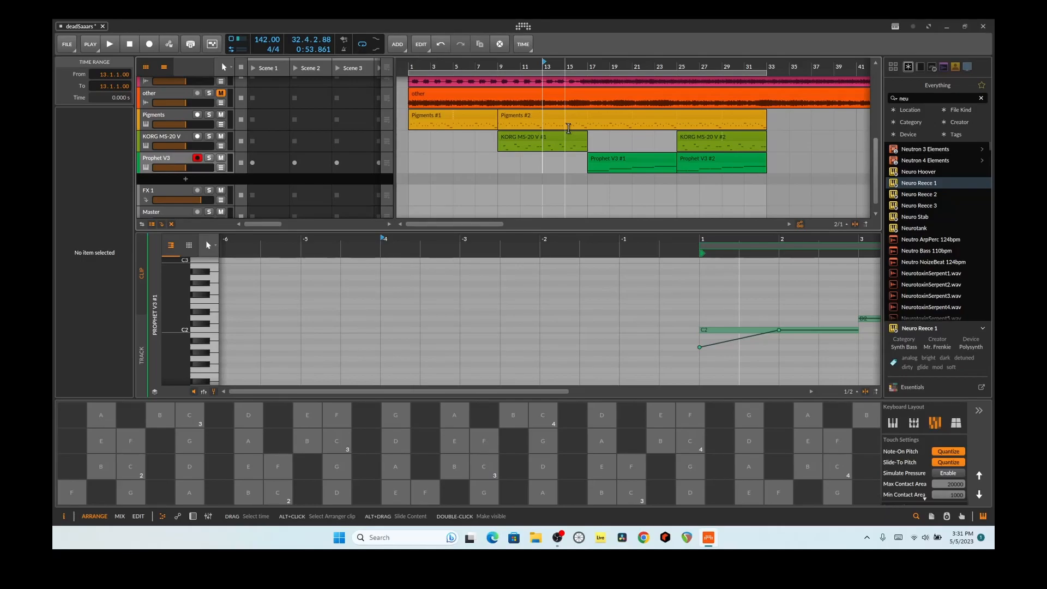
scroll(568, 128, up, 5)
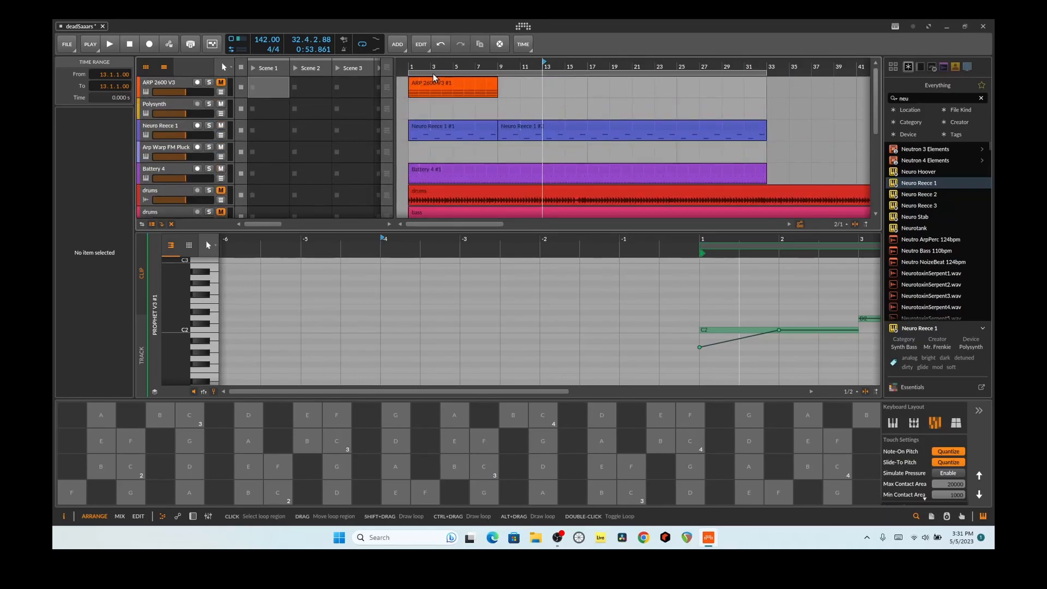
click(225, 88)
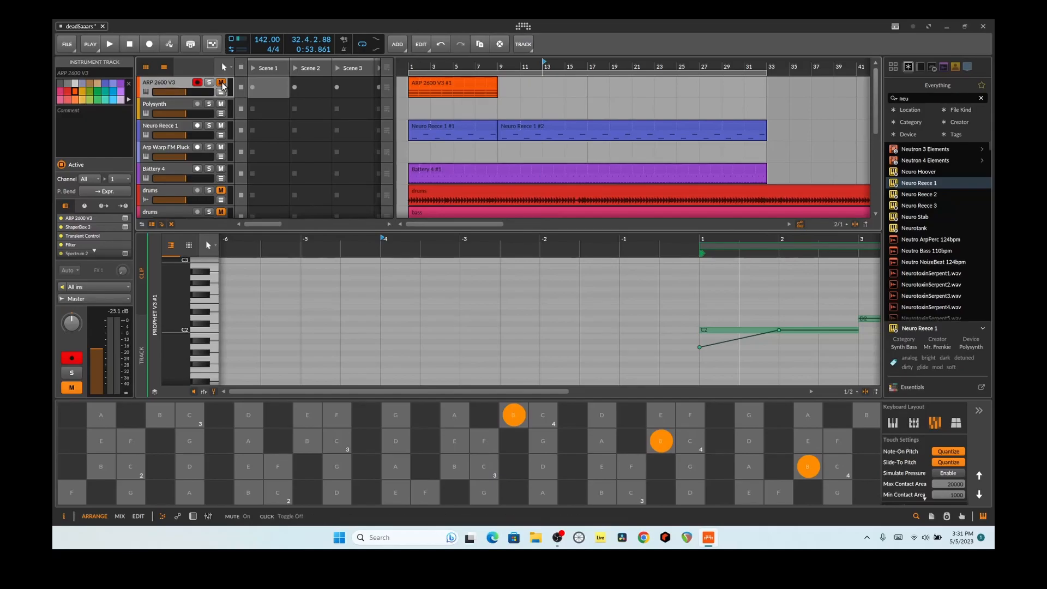
click(221, 83)
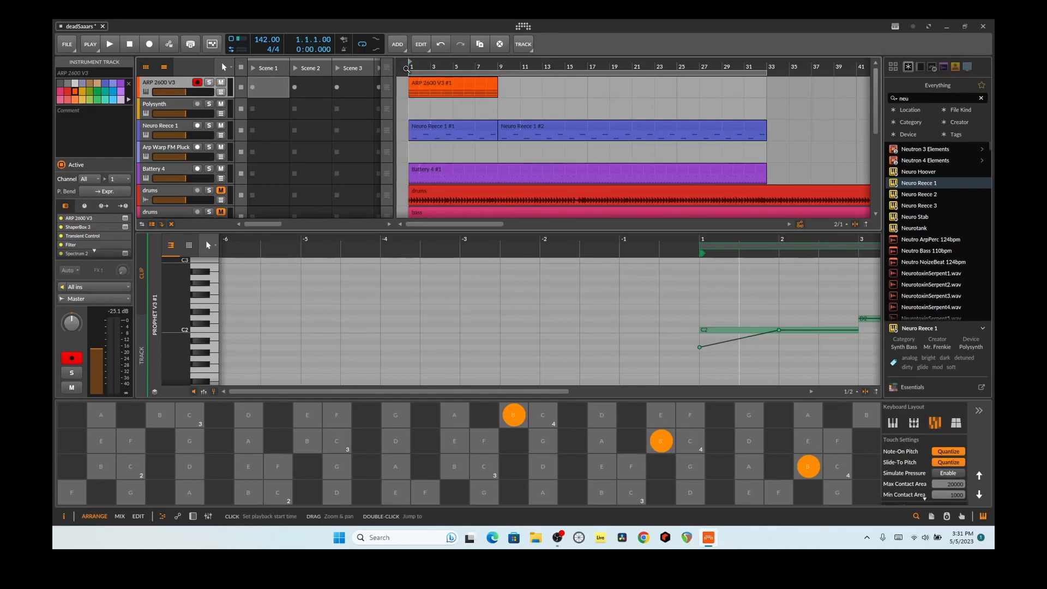
Play the arrangement from bar 1 with the ARP 2600 V3 part included, follow the lower tracks, and stop around bar 28.
key(space)
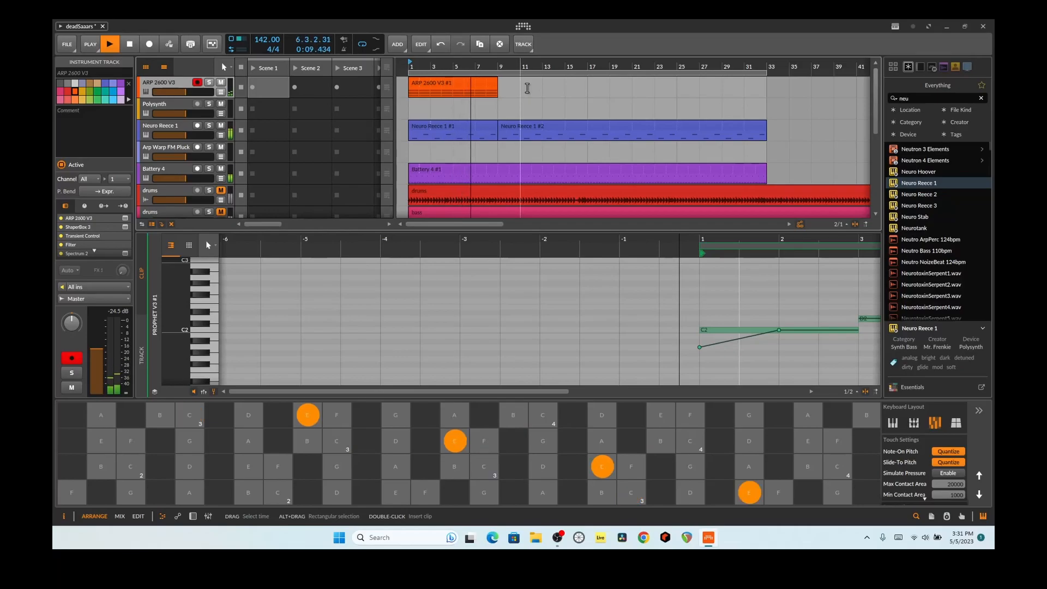
scroll(526, 89, down, 1)
scroll(525, 88, down, 2)
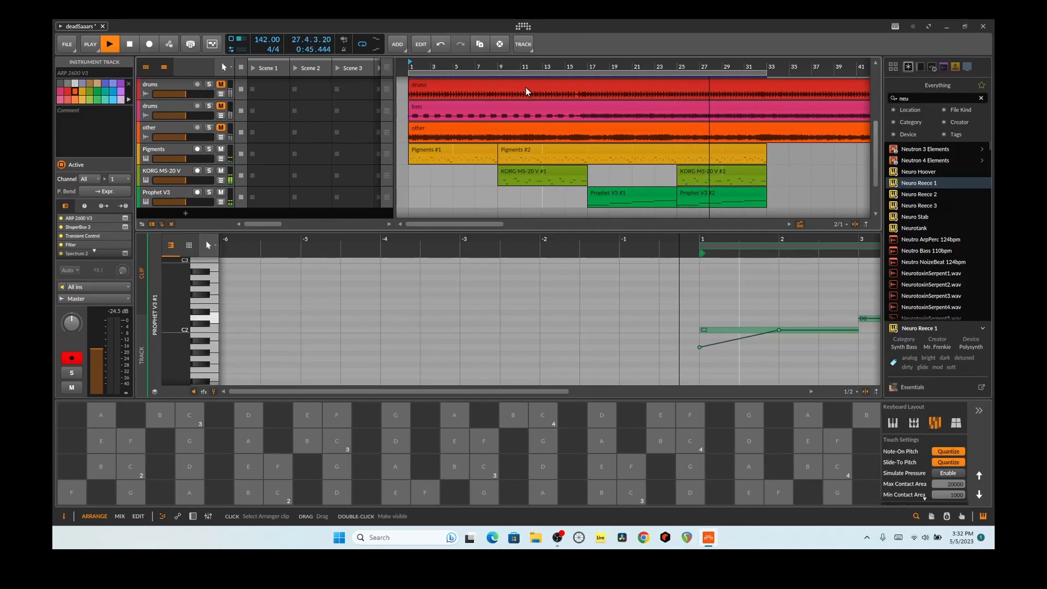
key(space)
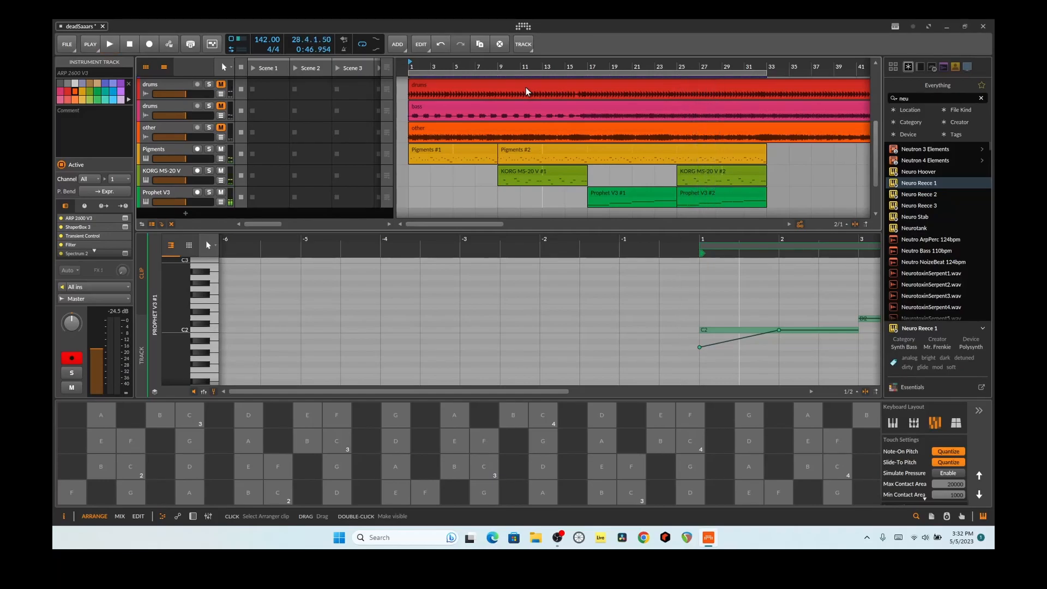